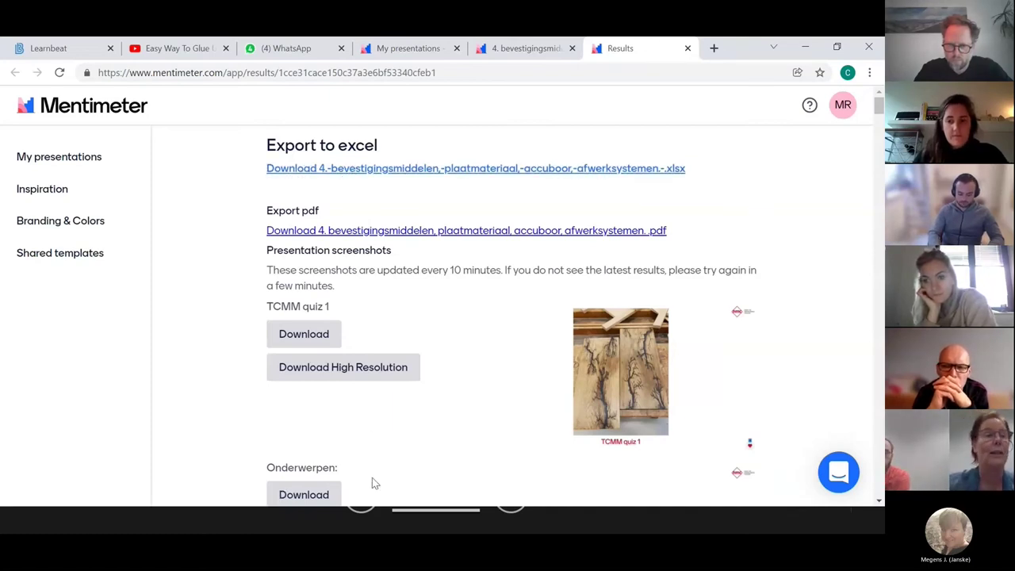
Step: Open the quiz presentation for editing and reset the results for all slides
{"action": "left_click", "coordinate": [557, 353]}
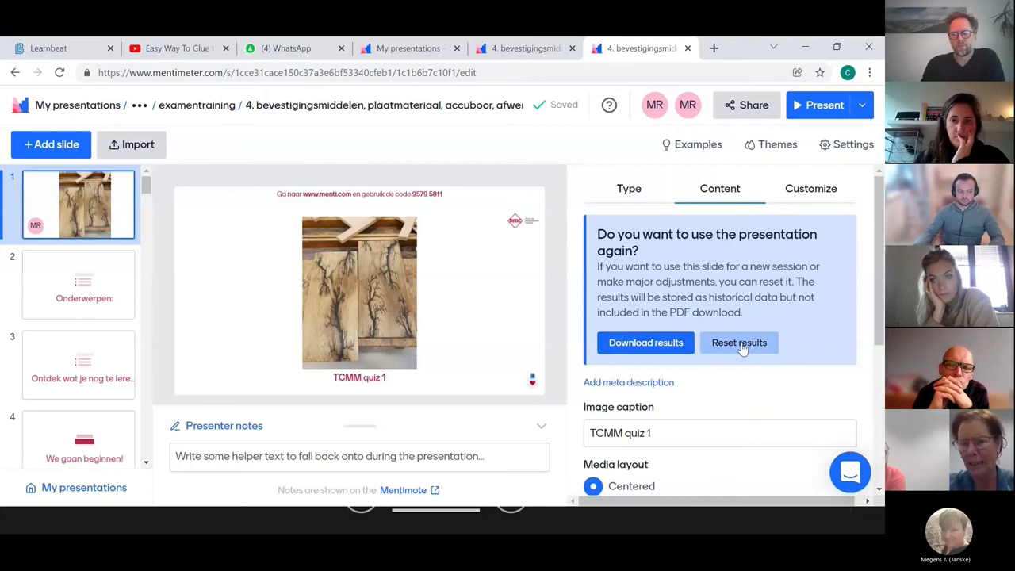
{"action": "left_click", "coordinate": [741, 347]}
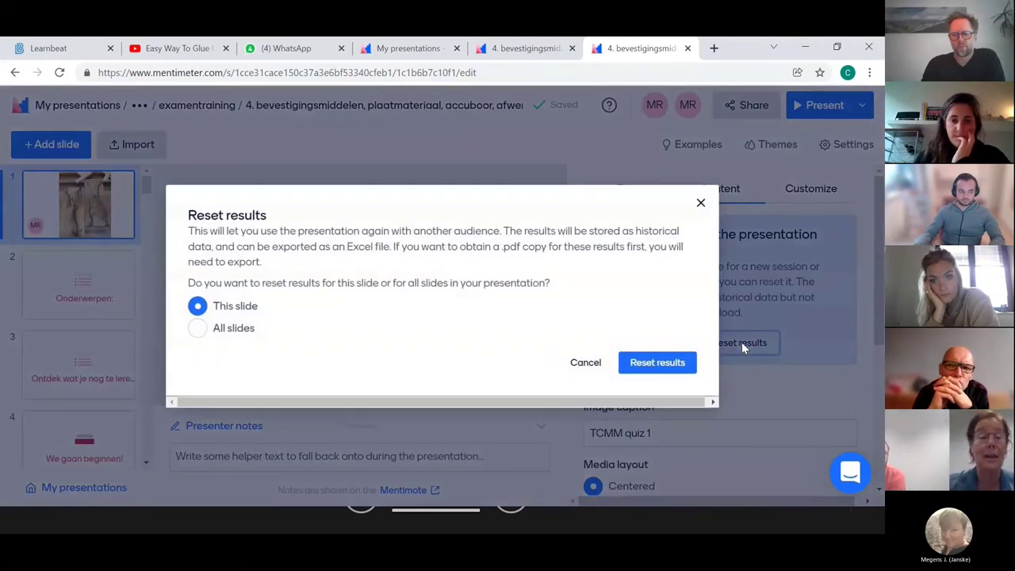
{"action": "left_click", "coordinate": [198, 328]}
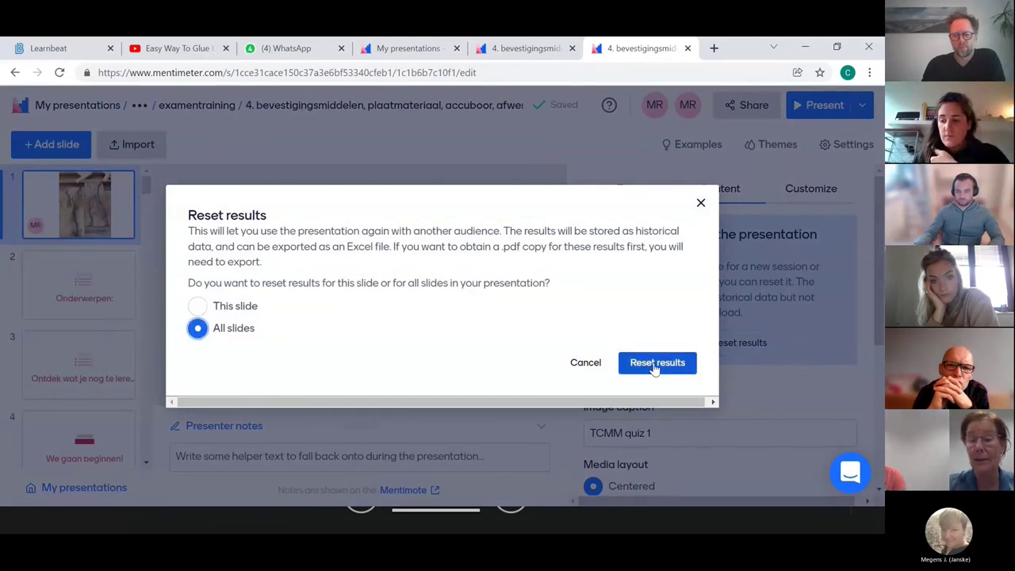
{"action": "left_click", "coordinate": [655, 365]}
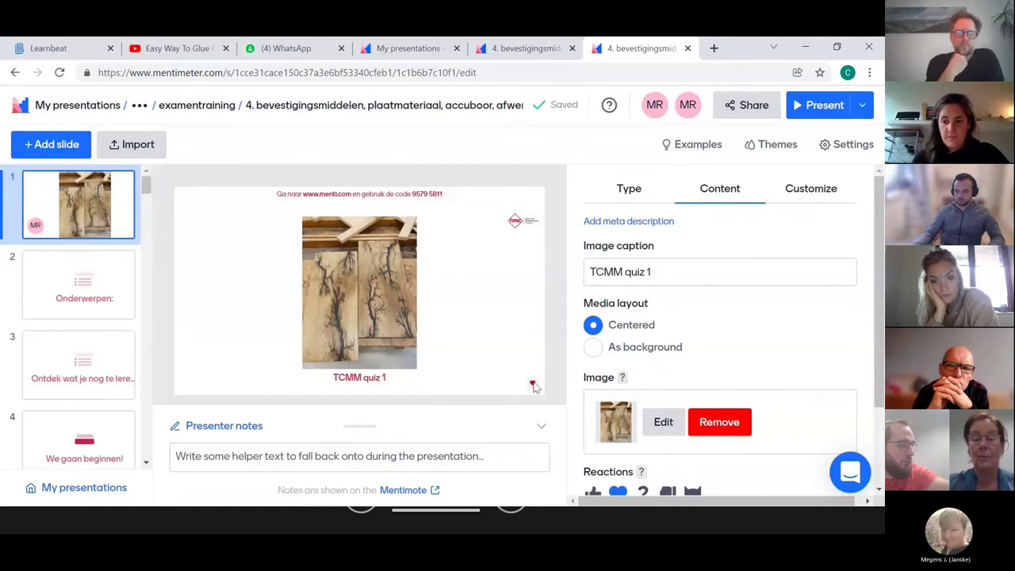
Step: Collapse the presenter notes and enable the thumbs-up, thumbs-down, question mark and cat reactions on the TCMM quiz 1 slide
{"action": "left_click", "coordinate": [540, 427]}
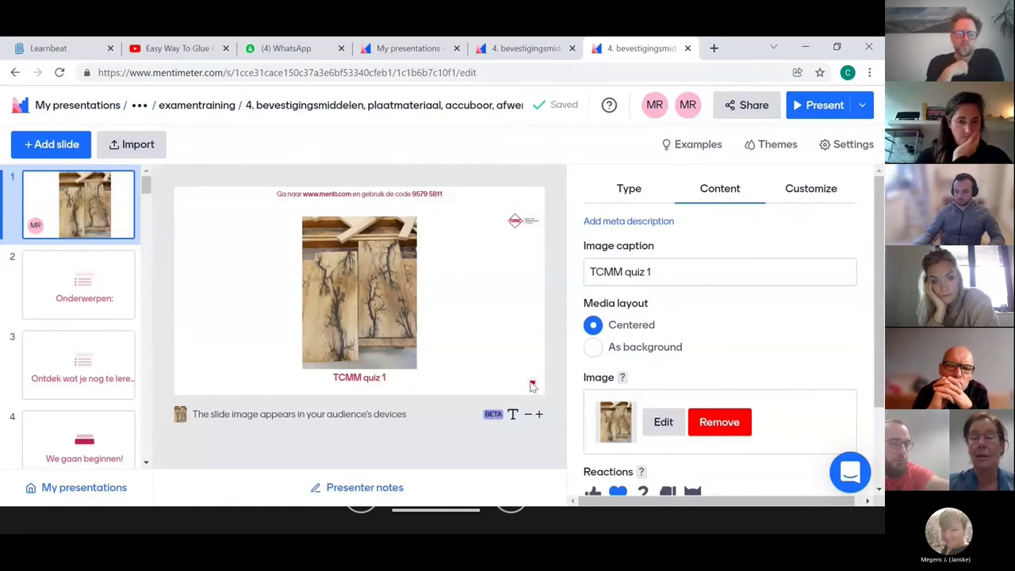
{"action": "scroll", "coordinate": [730, 290], "scroll_direction": "down", "scroll_amount": 3}
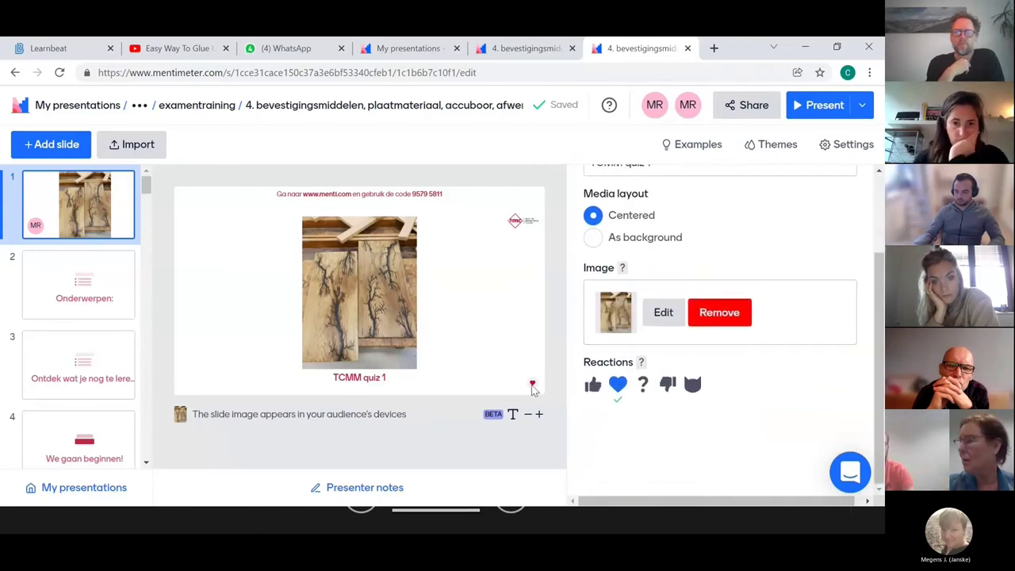
{"action": "left_click", "coordinate": [593, 386]}
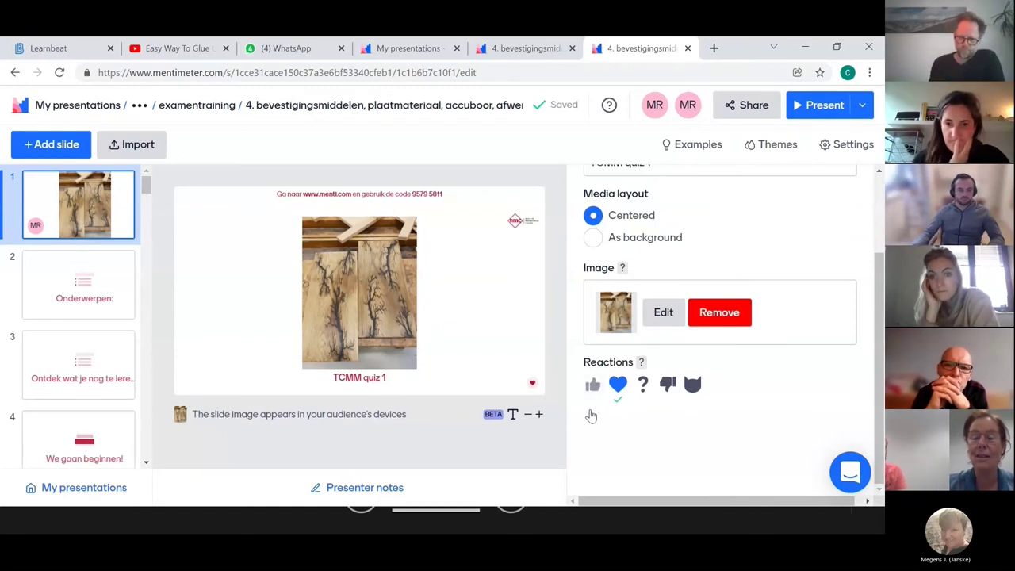
{"action": "left_click", "coordinate": [668, 396]}
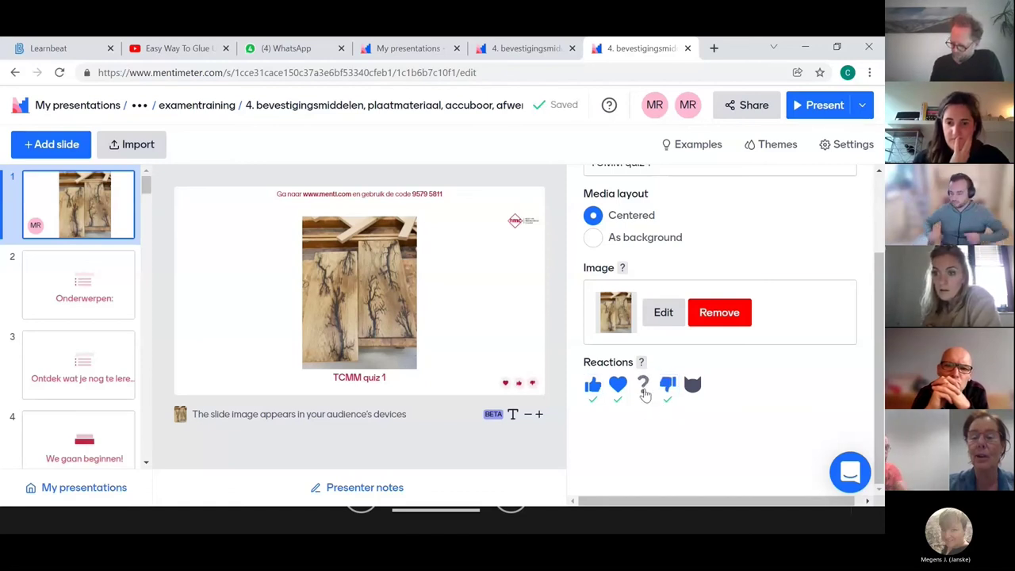
{"action": "left_click", "coordinate": [651, 426]}
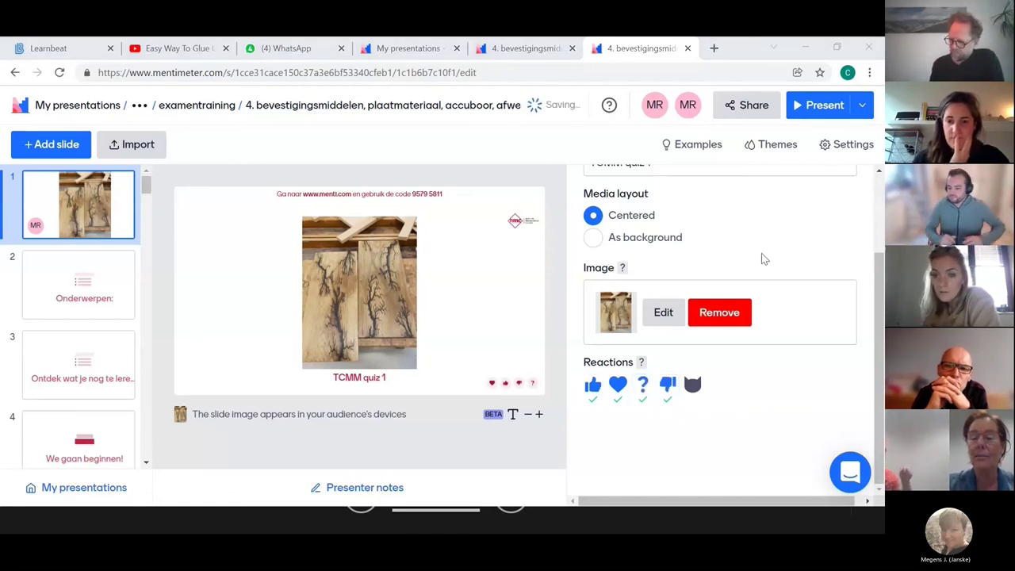
{"action": "left_click", "coordinate": [692, 385]}
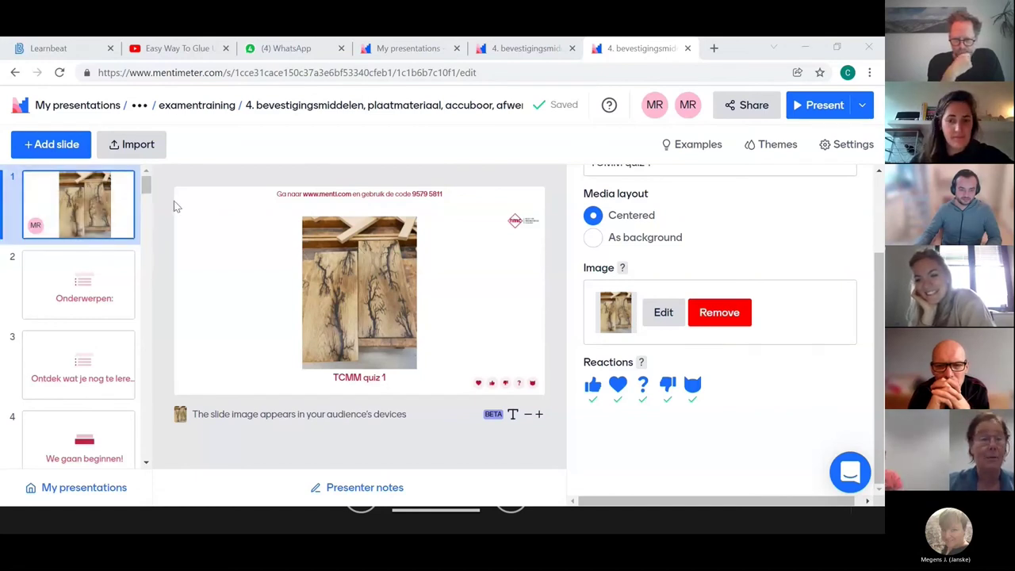
Step: Look through the quiz's slides from start to end and open the final Leaderboard slide
{"action": "mouse_move", "coordinate": [92, 210]}
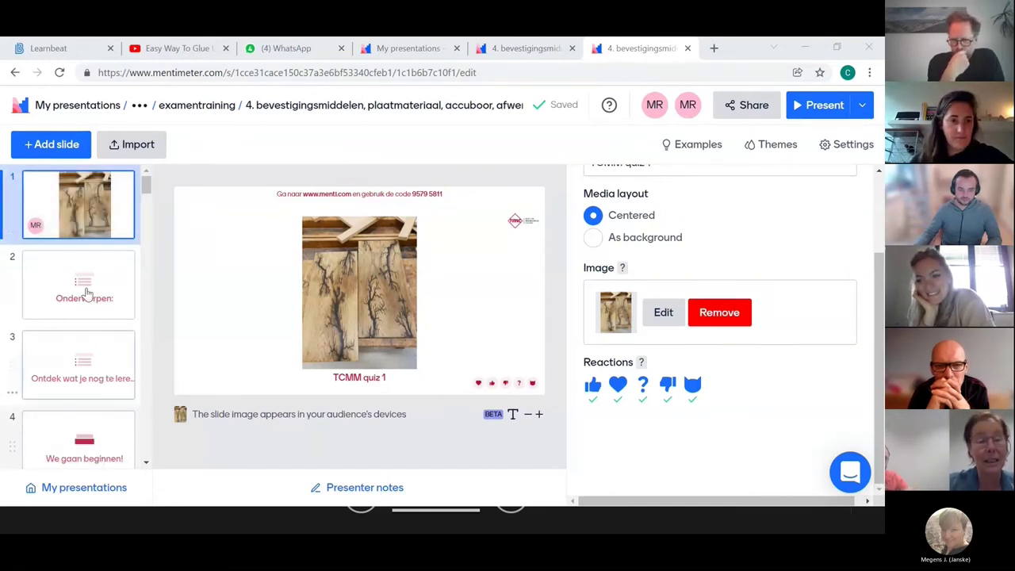
{"action": "scroll", "coordinate": [85, 252], "scroll_direction": "down", "scroll_amount": 3}
{"action": "scroll", "coordinate": [84, 254], "scroll_direction": "down", "scroll_amount": 5}
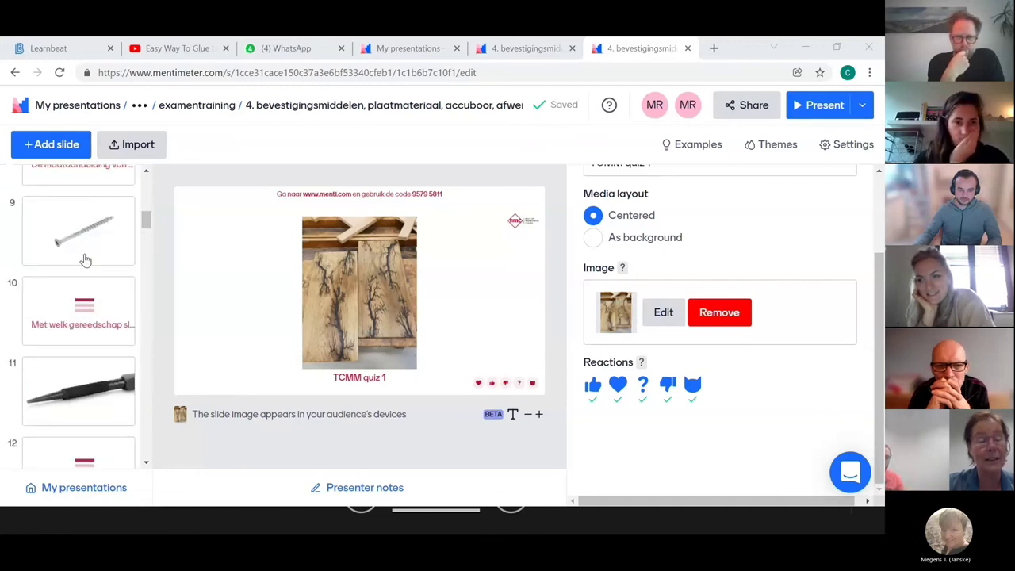
{"action": "scroll", "coordinate": [90, 240], "scroll_direction": "down", "scroll_amount": 3}
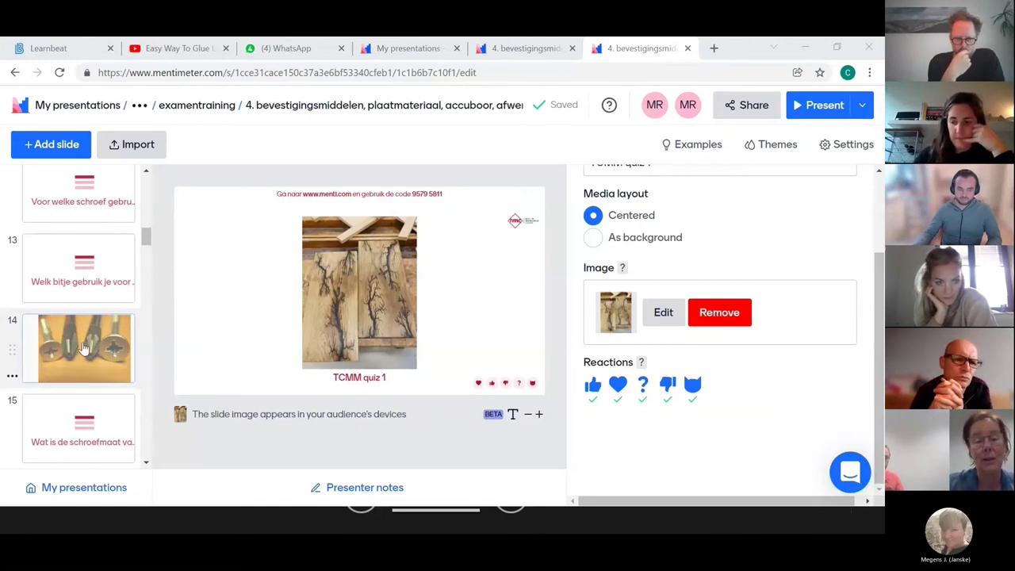
{"action": "scroll", "coordinate": [83, 347], "scroll_direction": "down", "scroll_amount": 3}
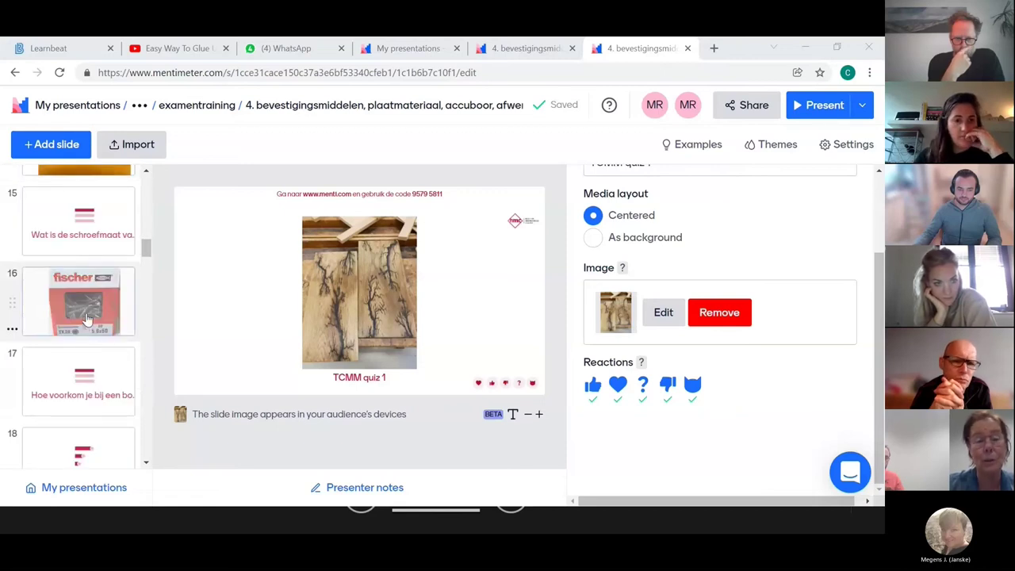
{"action": "scroll", "coordinate": [87, 317], "scroll_direction": "down", "scroll_amount": 6}
{"action": "scroll", "coordinate": [87, 317], "scroll_direction": "down", "scroll_amount": 2}
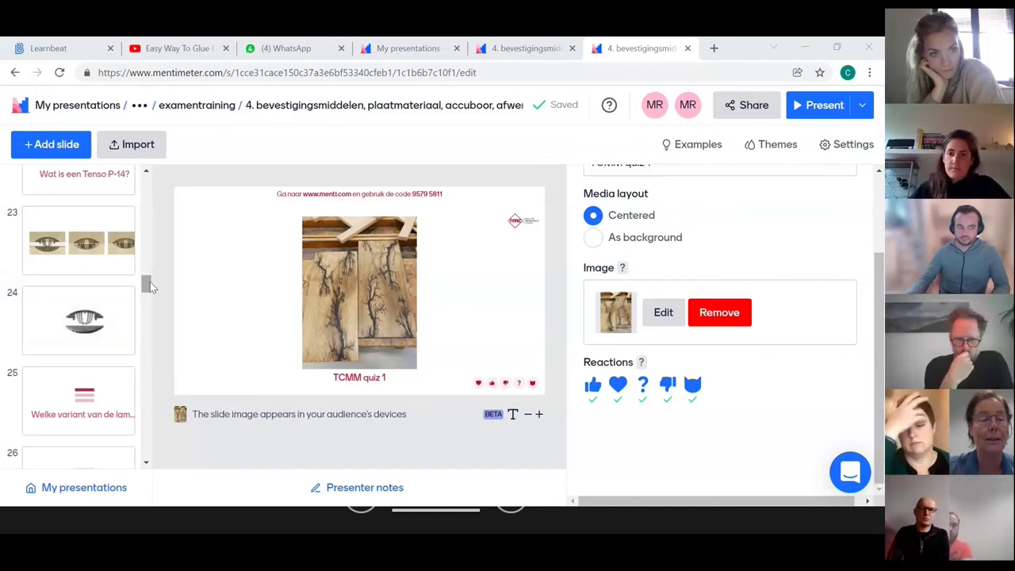
{"action": "scroll", "coordinate": [150, 321], "scroll_direction": "down", "scroll_amount": 2}
{"action": "left_click_drag", "start_coordinate": [147, 295], "coordinate": [140, 471]}
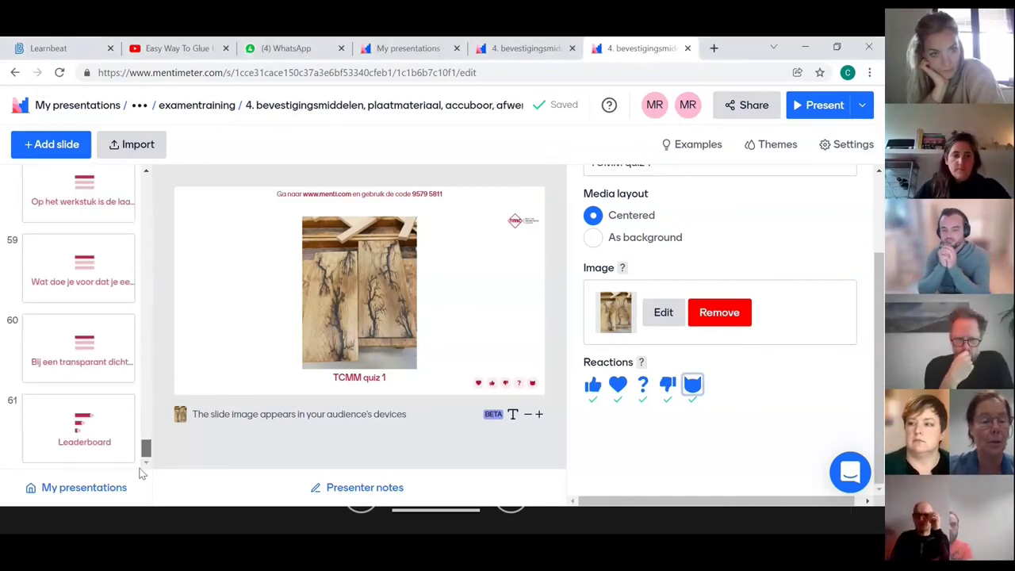
{"action": "left_click", "coordinate": [85, 440]}
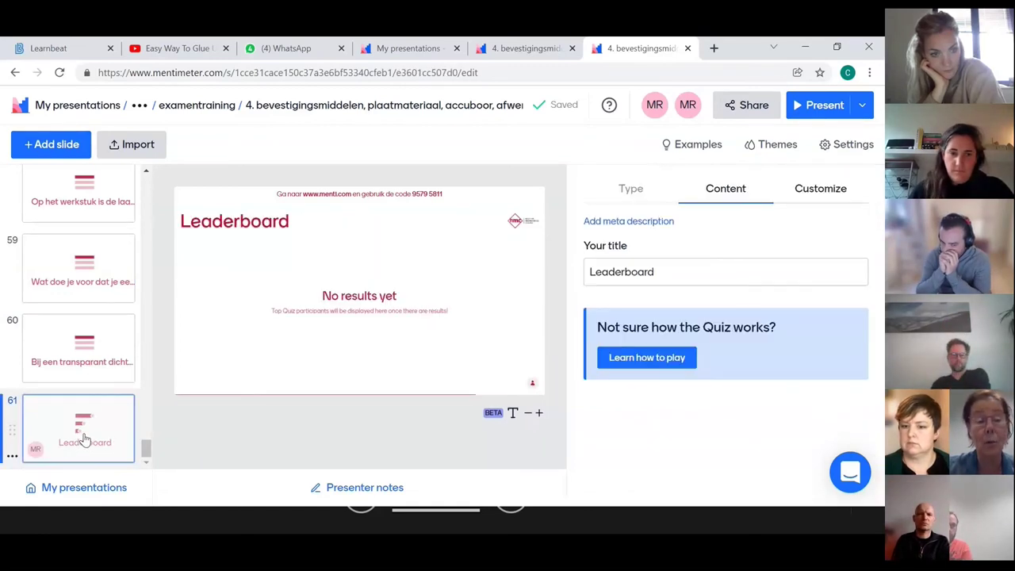
Step: Add an Image slide after the Leaderboard slide and give it the caption "beeld"
{"action": "left_click", "coordinate": [69, 149]}
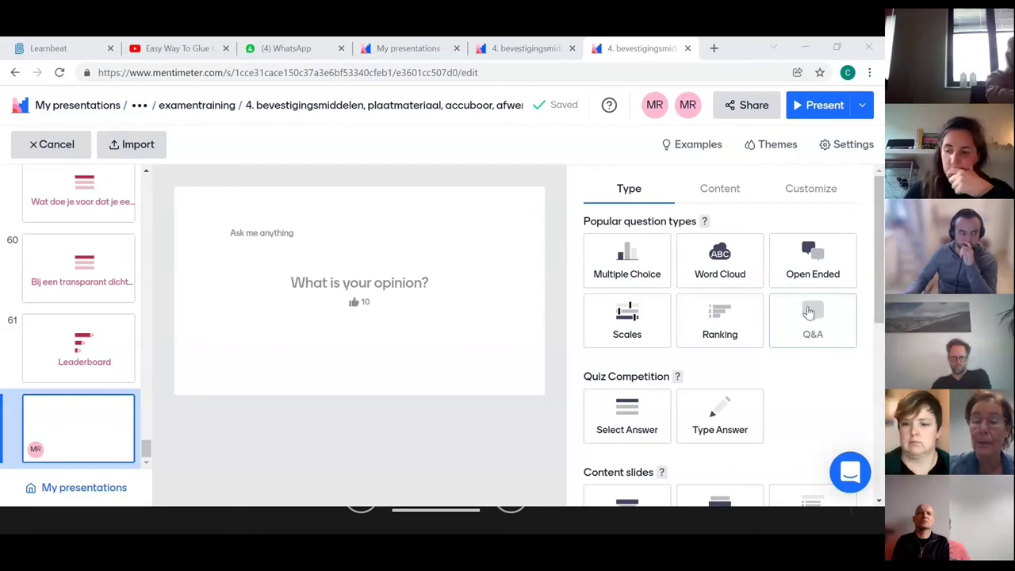
{"action": "scroll", "coordinate": [809, 312], "scroll_direction": "down", "scroll_amount": 2}
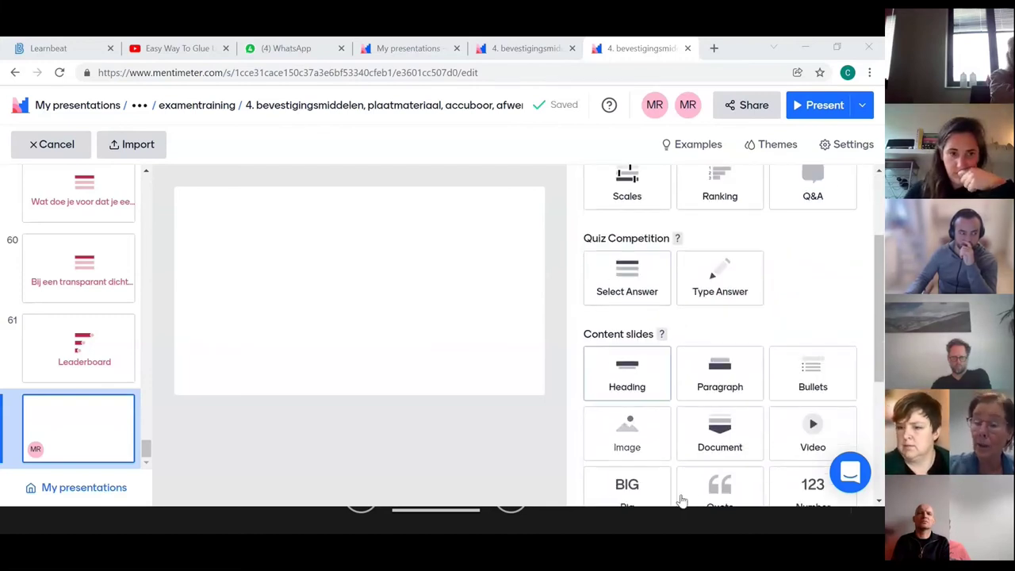
{"action": "left_click", "coordinate": [629, 435]}
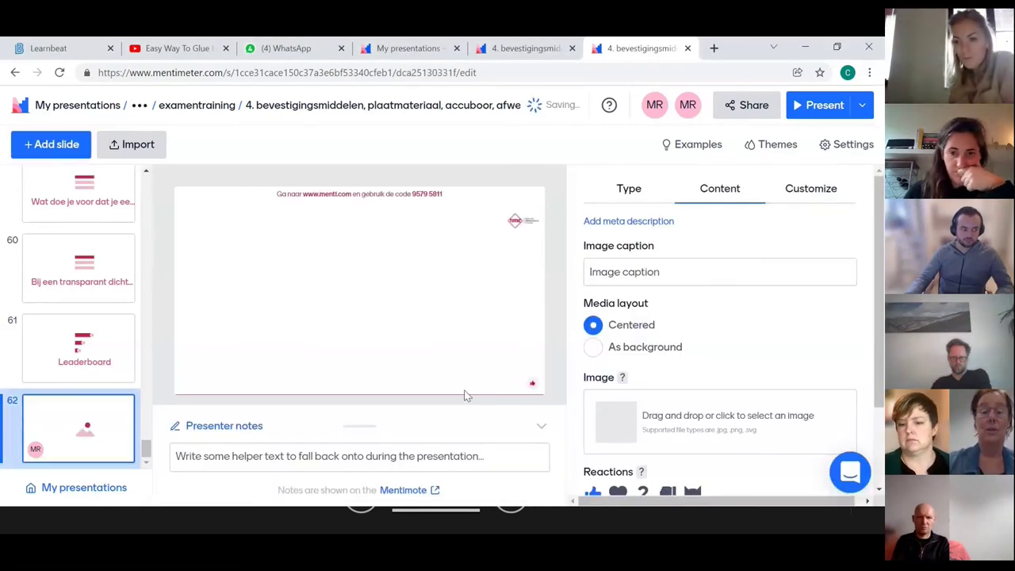
{"action": "left_click", "coordinate": [648, 271]}
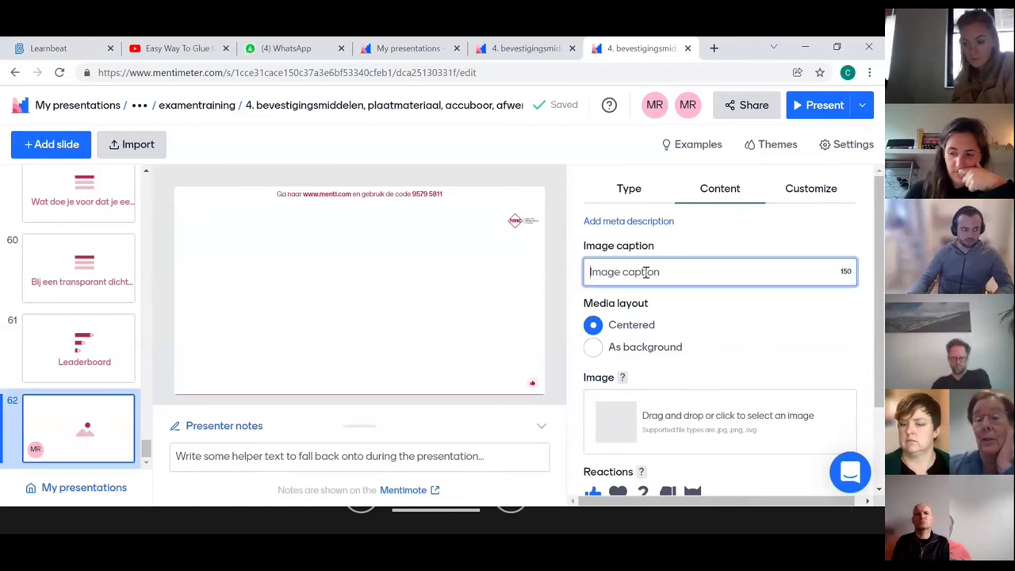
{"action": "left_click", "coordinate": [648, 271]}
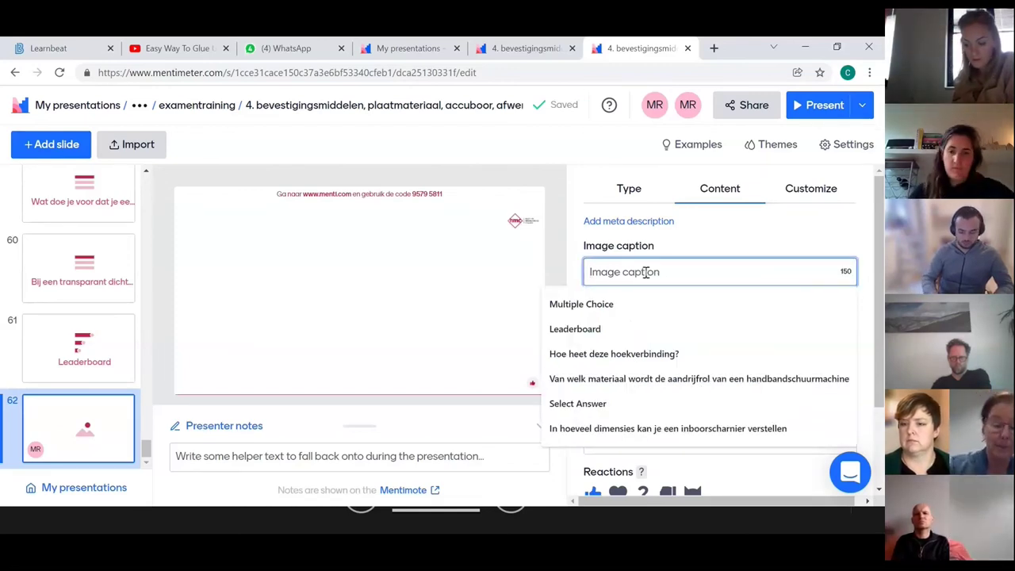
{"action": "type", "text": "beeld"}
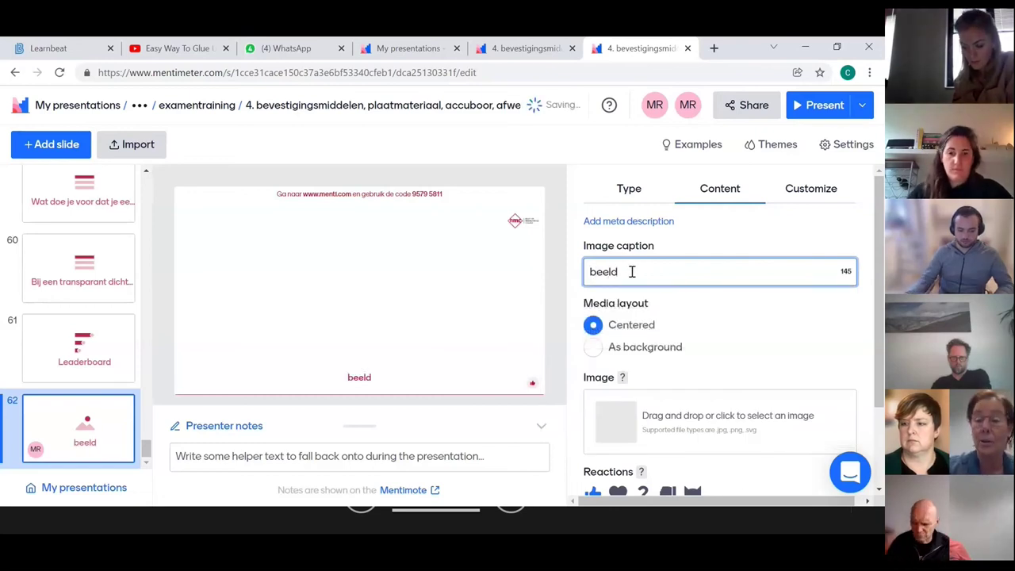
{"action": "scroll", "coordinate": [602, 355], "scroll_direction": "down", "scroll_amount": 1}
{"action": "left_click", "coordinate": [621, 359]}
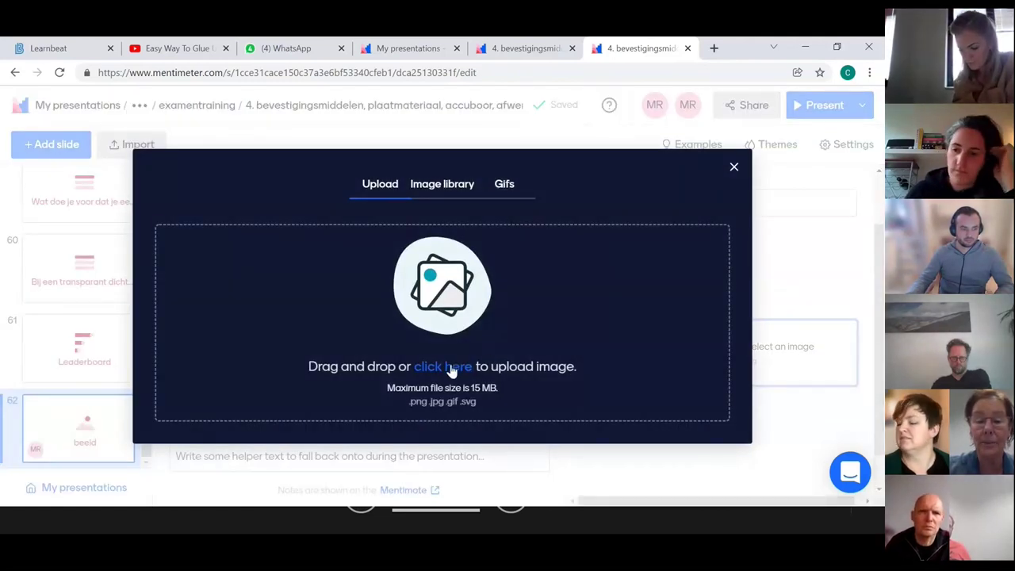
{"action": "left_click", "coordinate": [450, 369]}
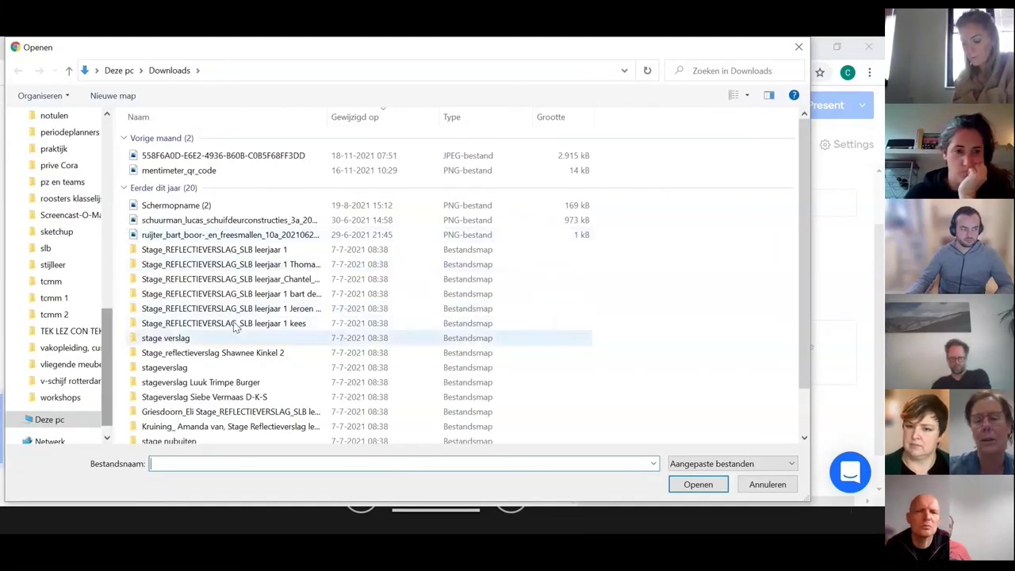
{"action": "left_click", "coordinate": [767, 483]}
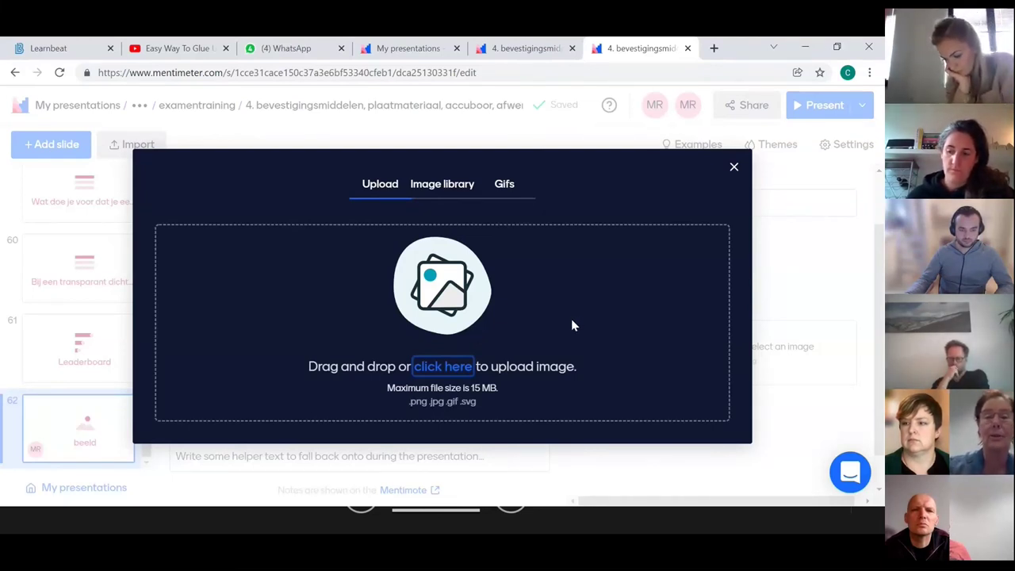
{"action": "left_click", "coordinate": [733, 172]}
{"action": "scroll", "coordinate": [705, 342], "scroll_direction": "down", "scroll_amount": 1}
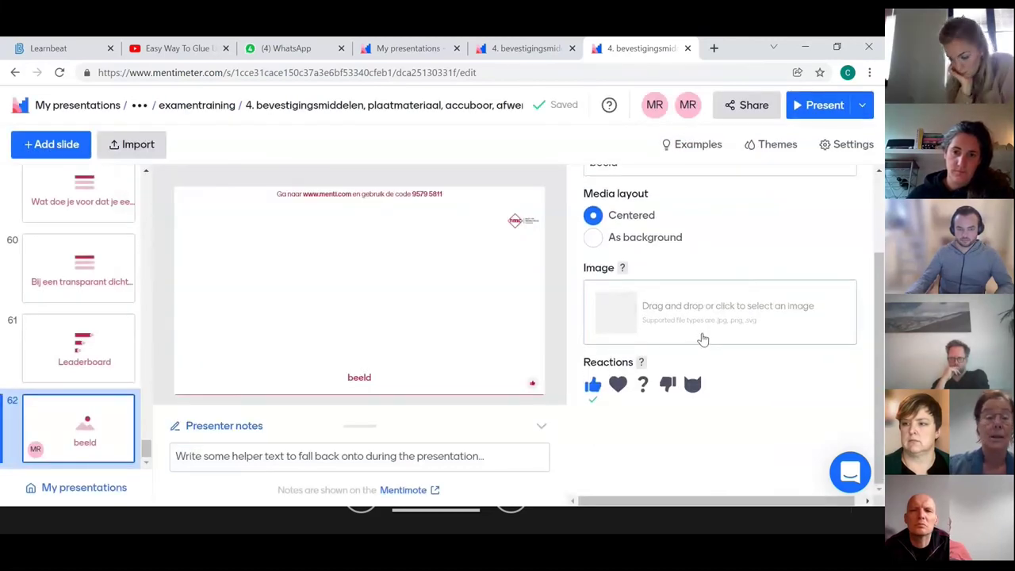
Step: Change the type of the "beeld" slide to a Select Answer quiz question
{"action": "scroll", "coordinate": [669, 348], "scroll_direction": "up", "scroll_amount": 2}
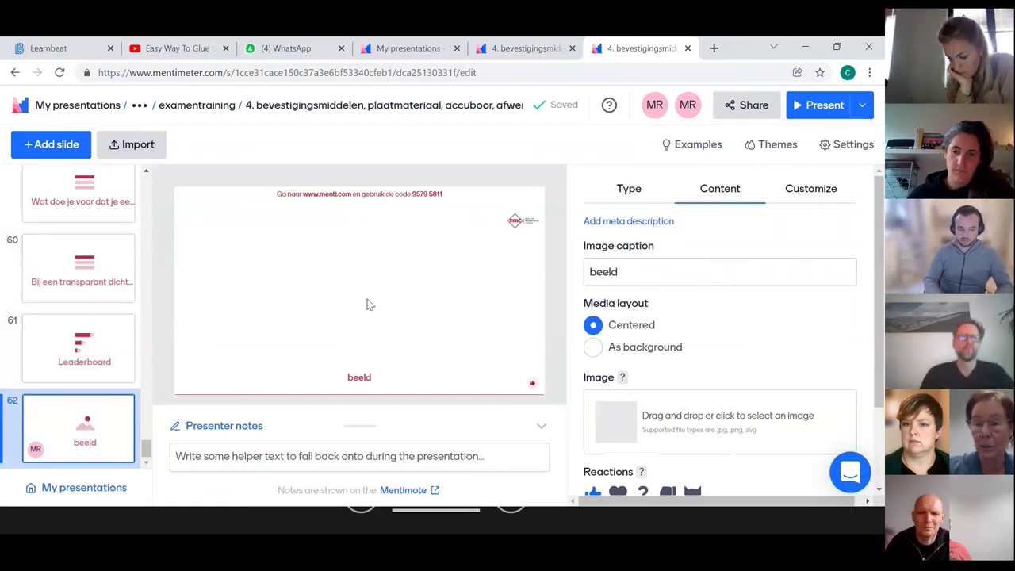
{"action": "left_click", "coordinate": [629, 192]}
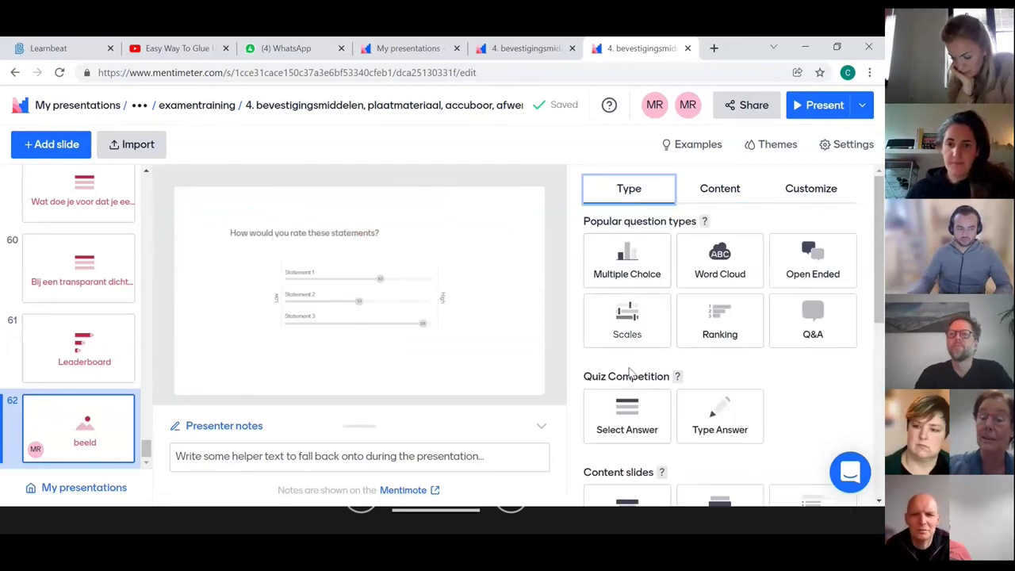
{"action": "left_click", "coordinate": [631, 425]}
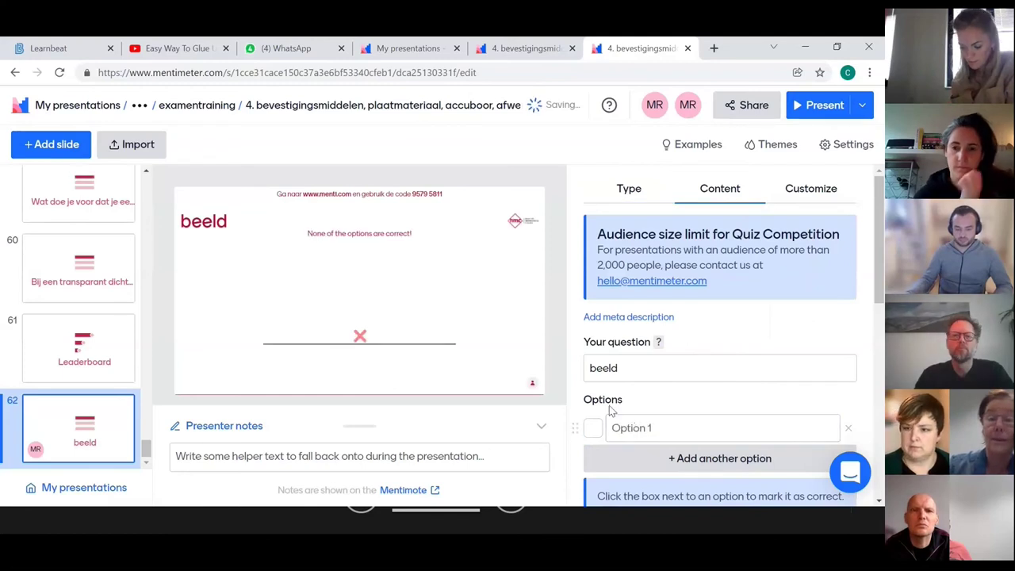
{"action": "left_click", "coordinate": [618, 368]}
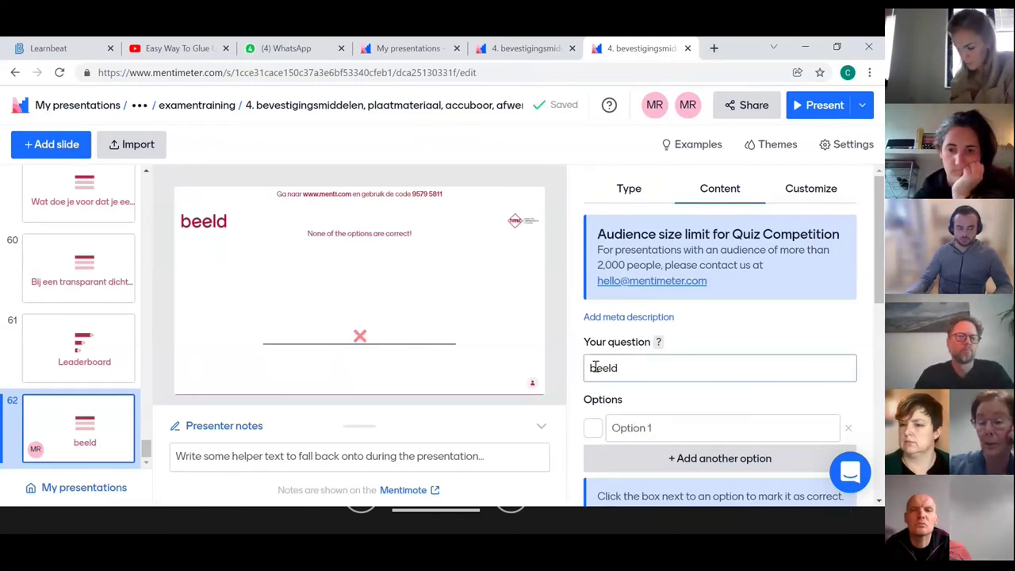
Step: Mark the first answer option of the "beeld" question as correct and add a second, empty option
{"action": "scroll", "coordinate": [634, 366], "scroll_direction": "down", "scroll_amount": 3}
{"action": "scroll", "coordinate": [644, 371], "scroll_direction": "up", "scroll_amount": 1}
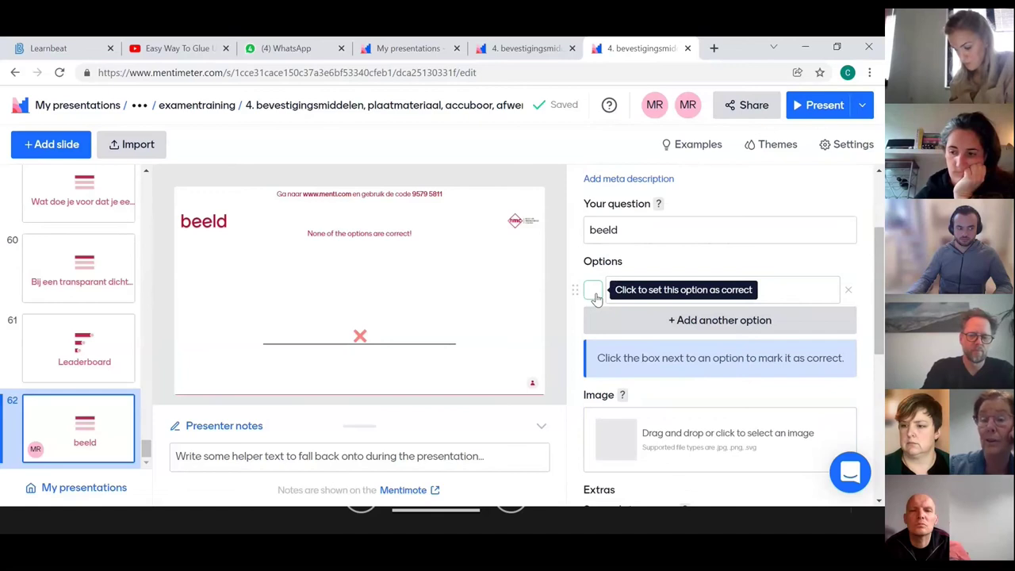
{"action": "left_click", "coordinate": [595, 294]}
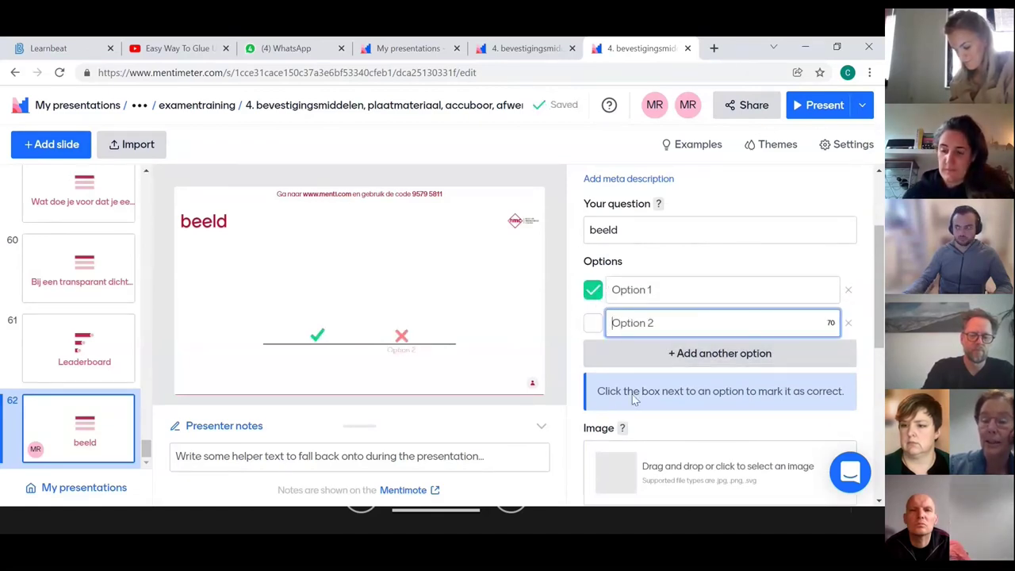
{"action": "scroll", "coordinate": [637, 394], "scroll_direction": "down", "scroll_amount": 3}
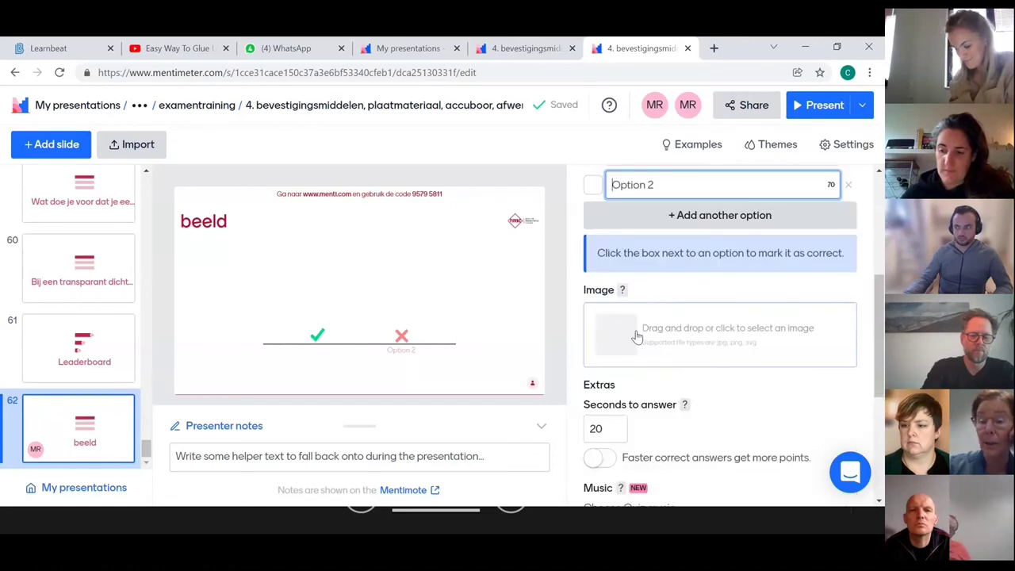
{"action": "scroll", "coordinate": [600, 431], "scroll_direction": "down", "scroll_amount": 1}
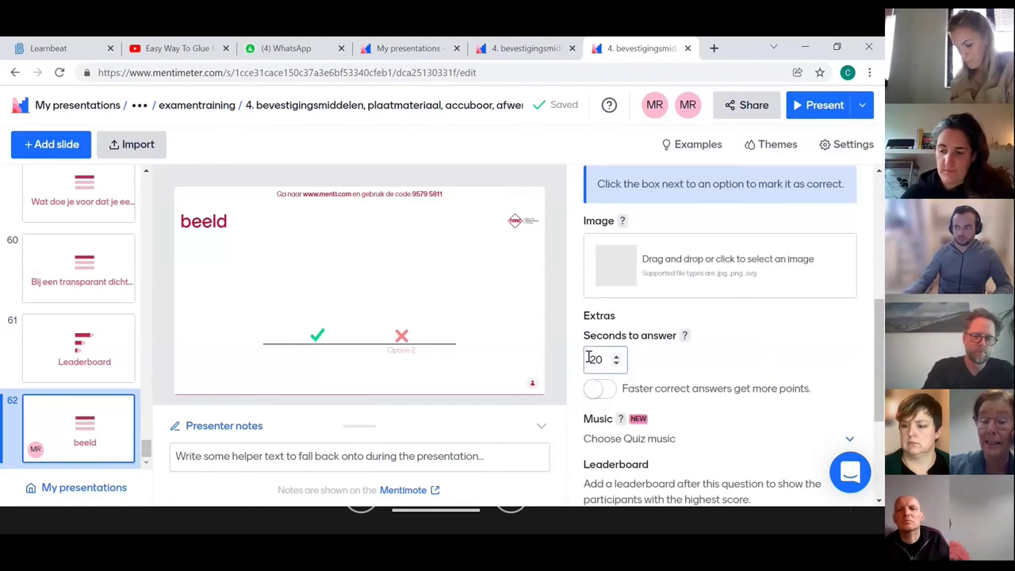
Step: Toggle extra points for faster correct answers on and back off for the "beeld" question, and add a leaderboard after it
{"action": "left_click", "coordinate": [605, 393]}
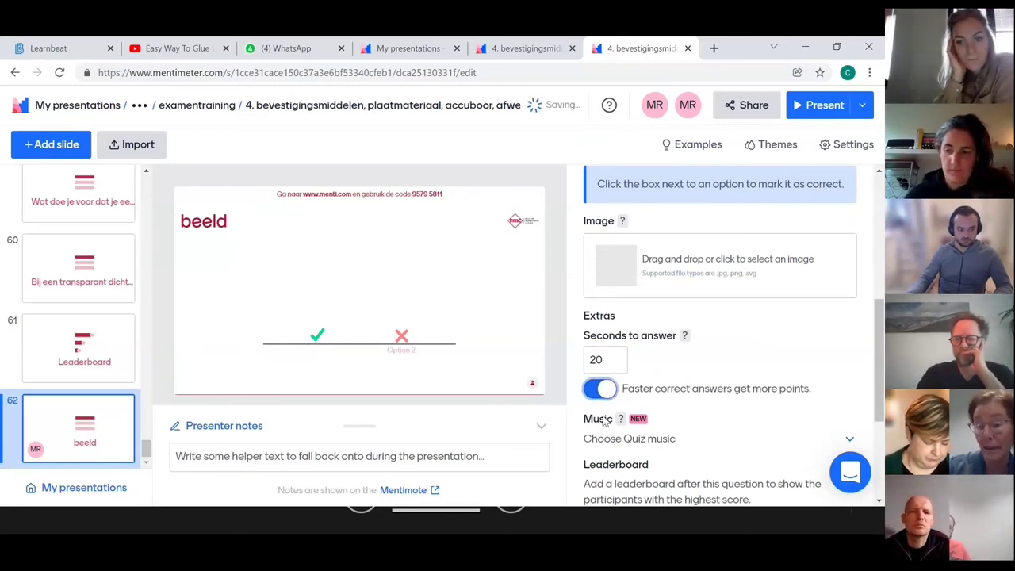
{"action": "left_click", "coordinate": [595, 390]}
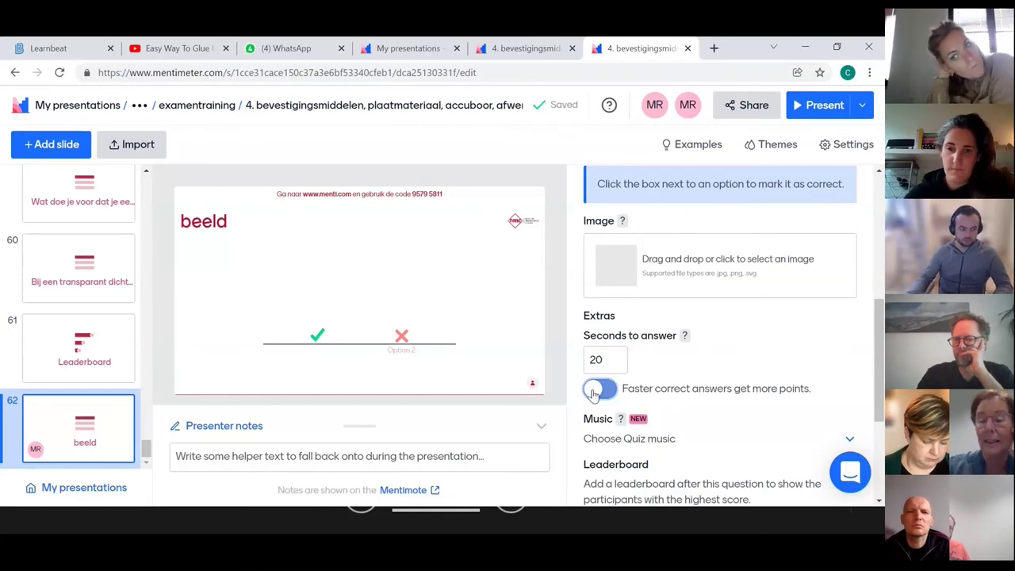
{"action": "scroll", "coordinate": [596, 393], "scroll_direction": "down", "scroll_amount": 2}
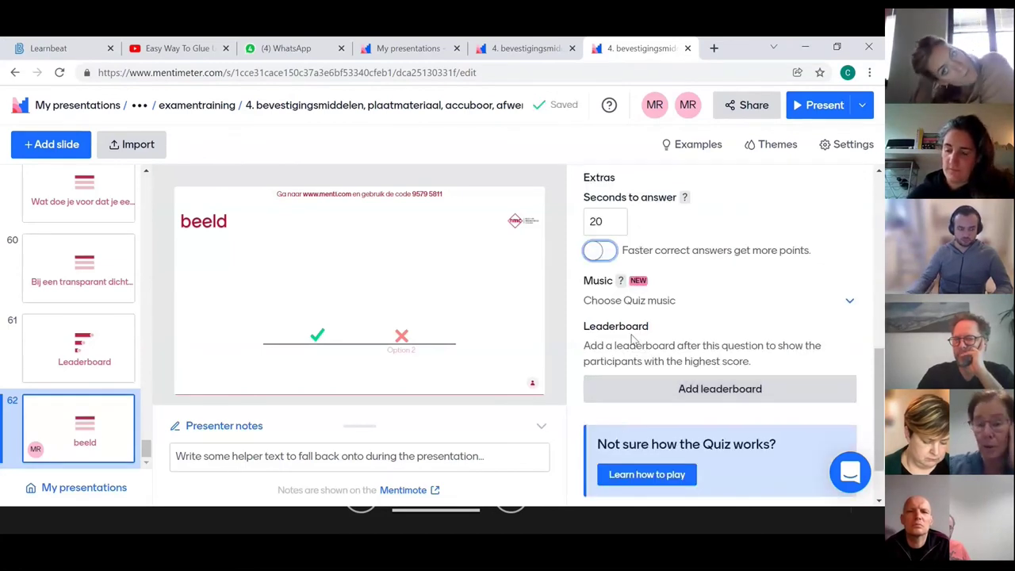
{"action": "left_click", "coordinate": [687, 392]}
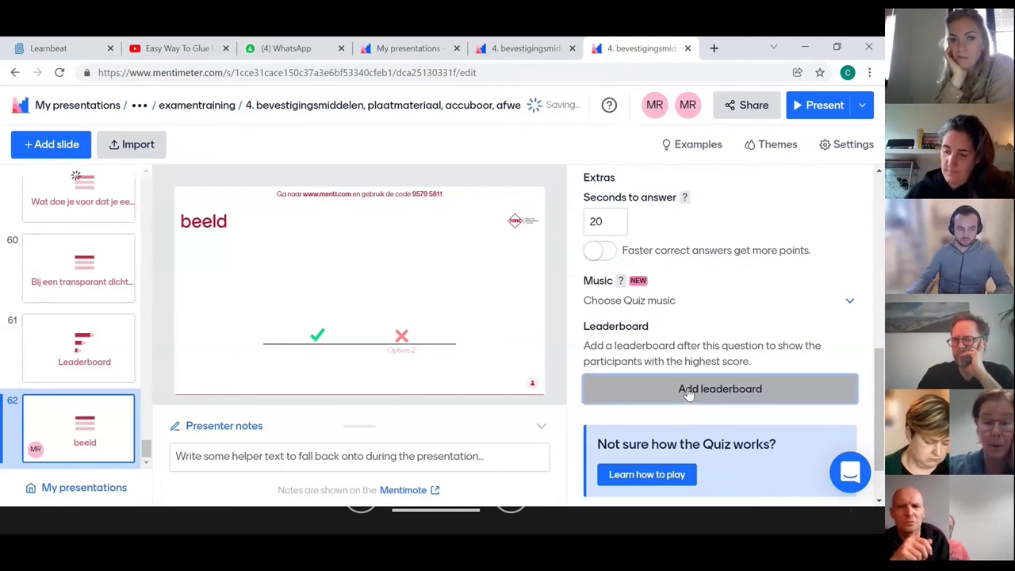
{"action": "scroll", "coordinate": [102, 407], "scroll_direction": "down", "scroll_amount": 2}
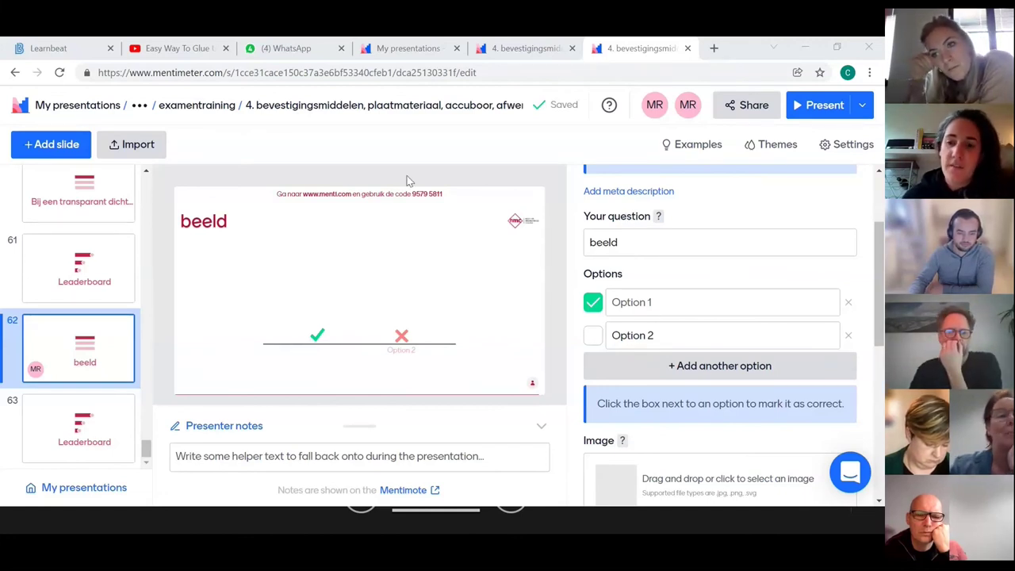
Step: Import the PowerPoint "les 3 verstekken en raamverbindingen en opfrissen examenvragen 21-22" from the tcmm 2 folder into the presentation
{"action": "left_click", "coordinate": [134, 145]}
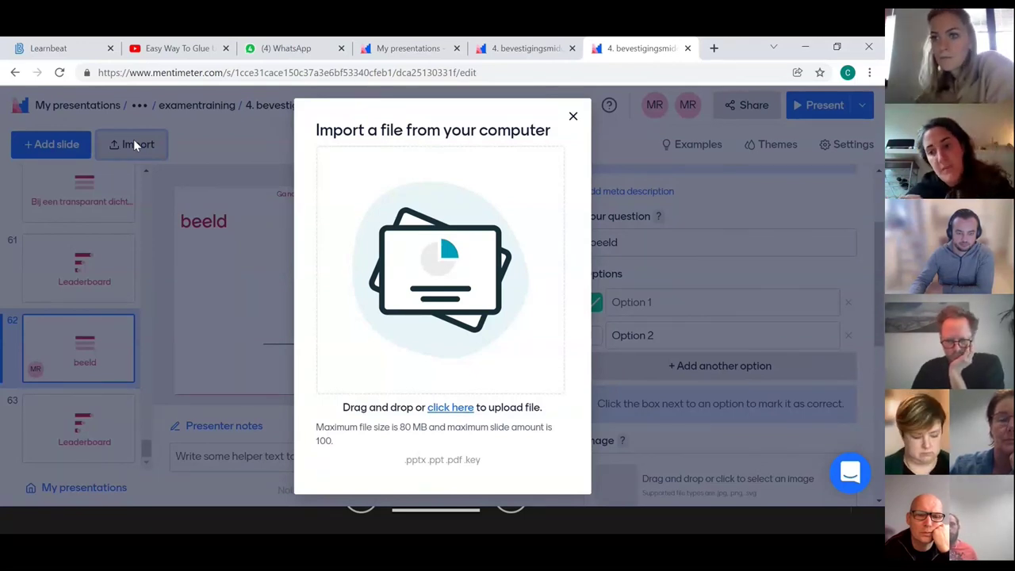
{"action": "left_click", "coordinate": [440, 410]}
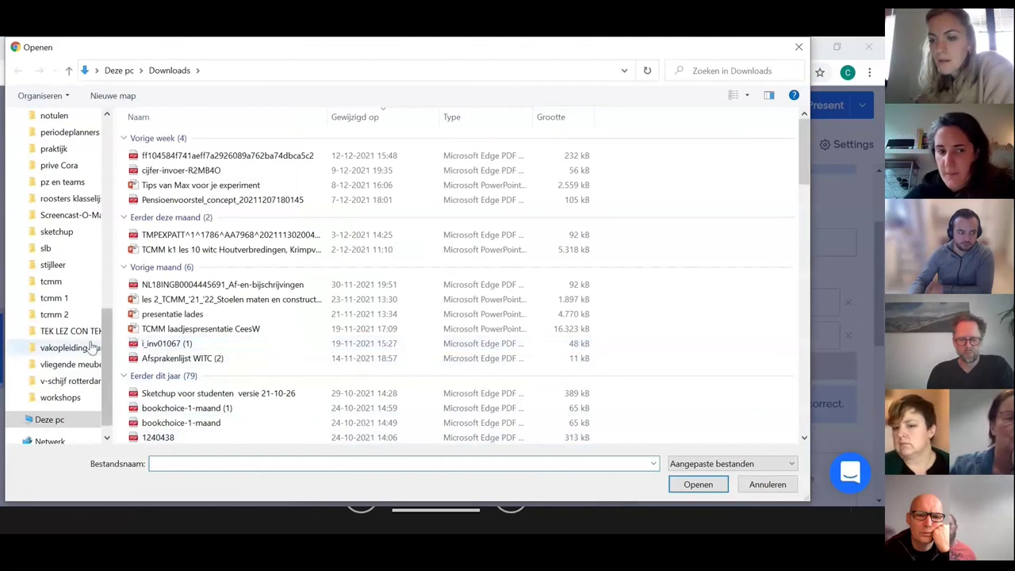
{"action": "left_click", "coordinate": [56, 314]}
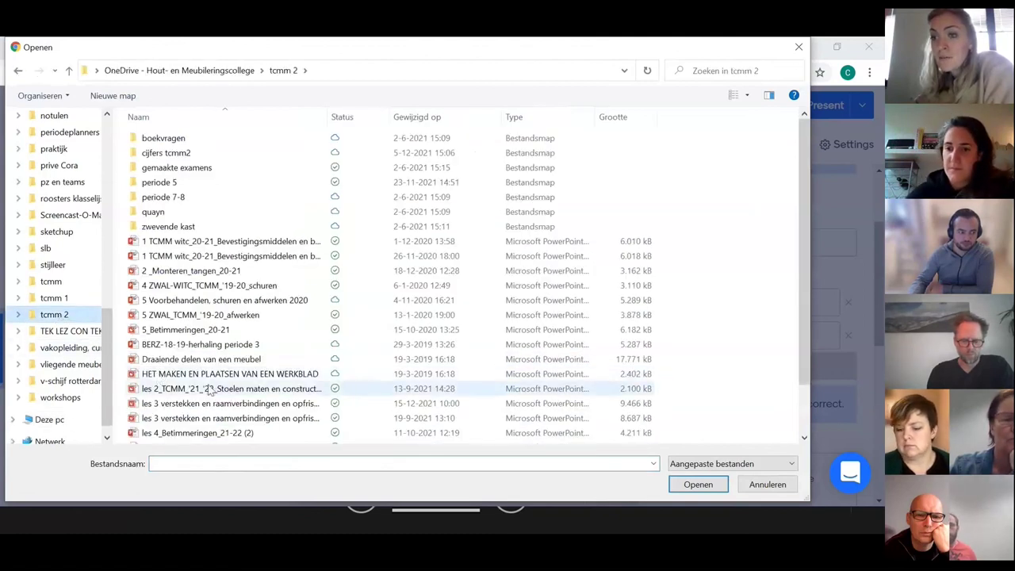
{"action": "scroll", "coordinate": [210, 388], "scroll_direction": "down", "scroll_amount": 3}
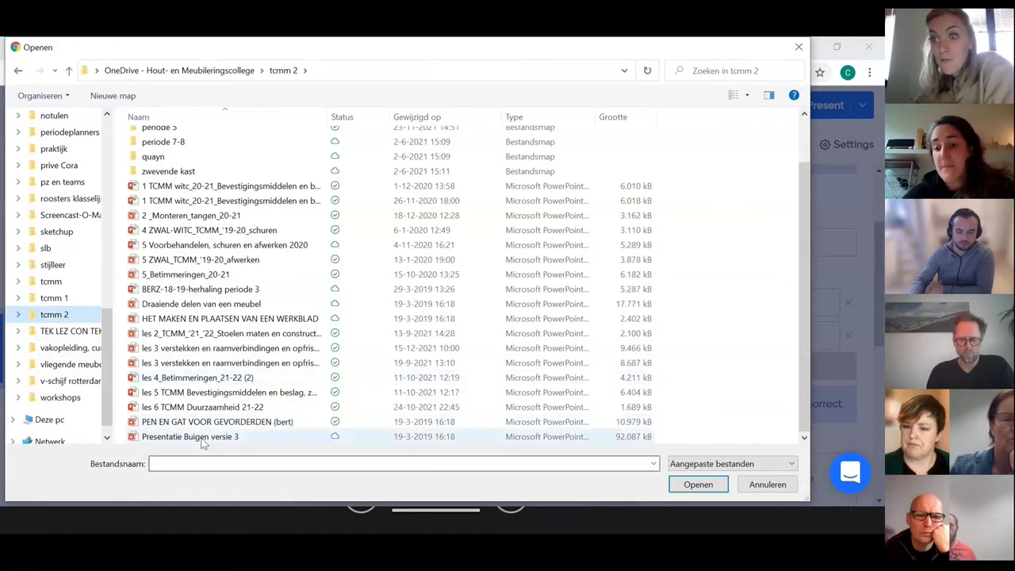
{"action": "left_click", "coordinate": [212, 354]}
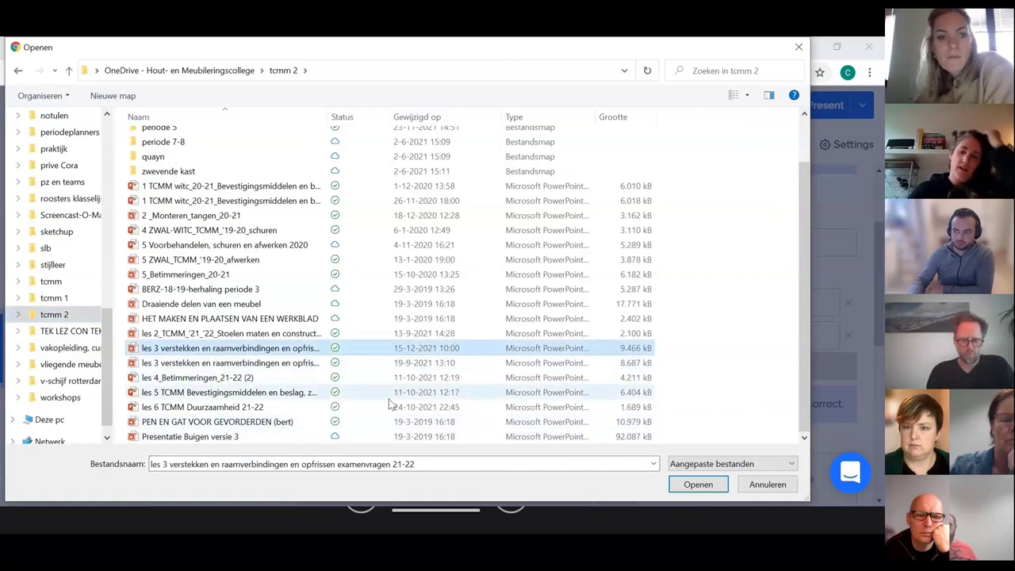
{"action": "left_click", "coordinate": [699, 485]}
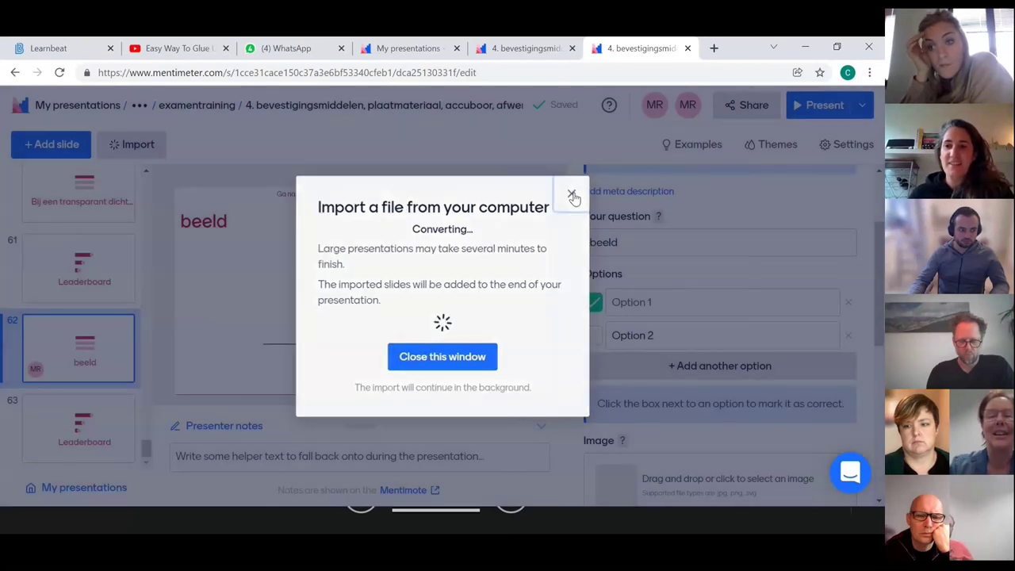
{"action": "left_click", "coordinate": [573, 195]}
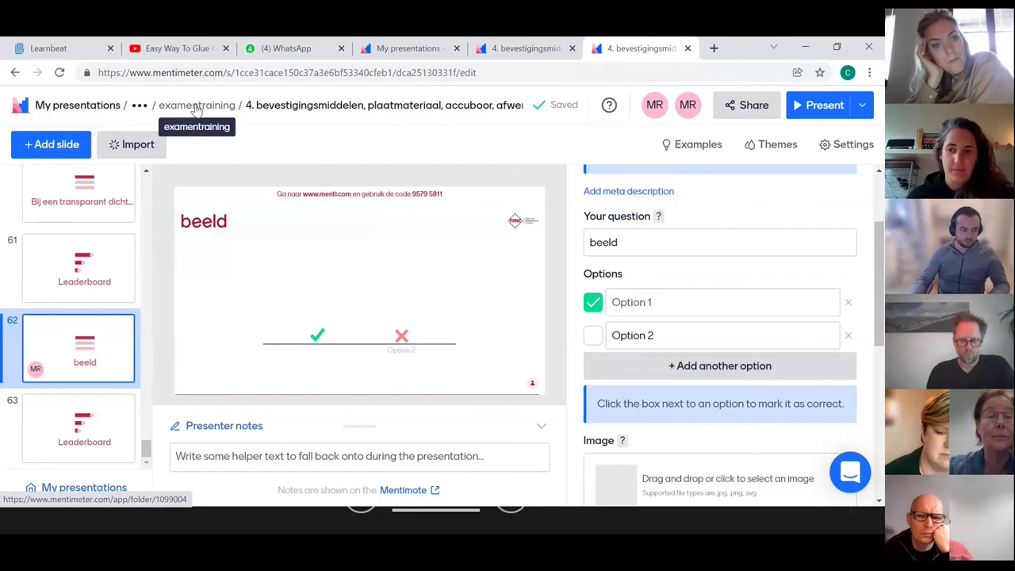
Step: Leave the quiz editor for the presentations overview and open the examentraining folder under WITC / tcmm tweede klas
{"action": "left_click", "coordinate": [106, 109]}
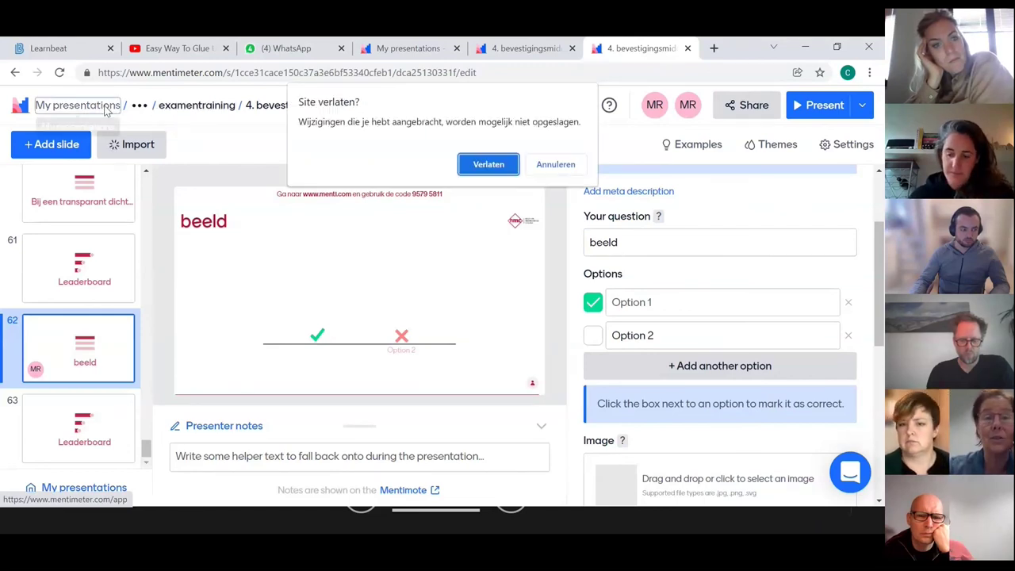
{"action": "left_click", "coordinate": [496, 165]}
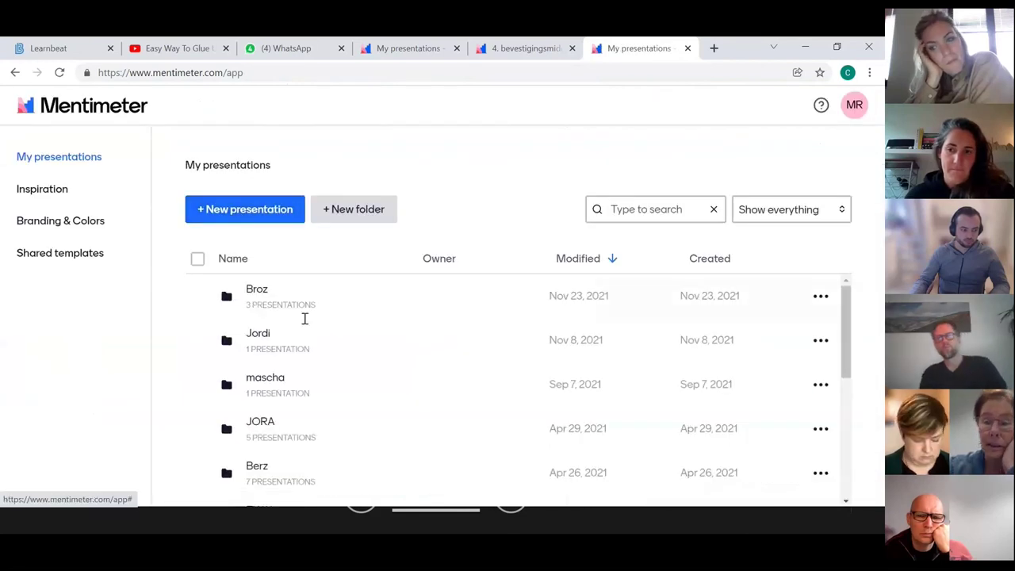
{"action": "left_click", "coordinate": [821, 296]}
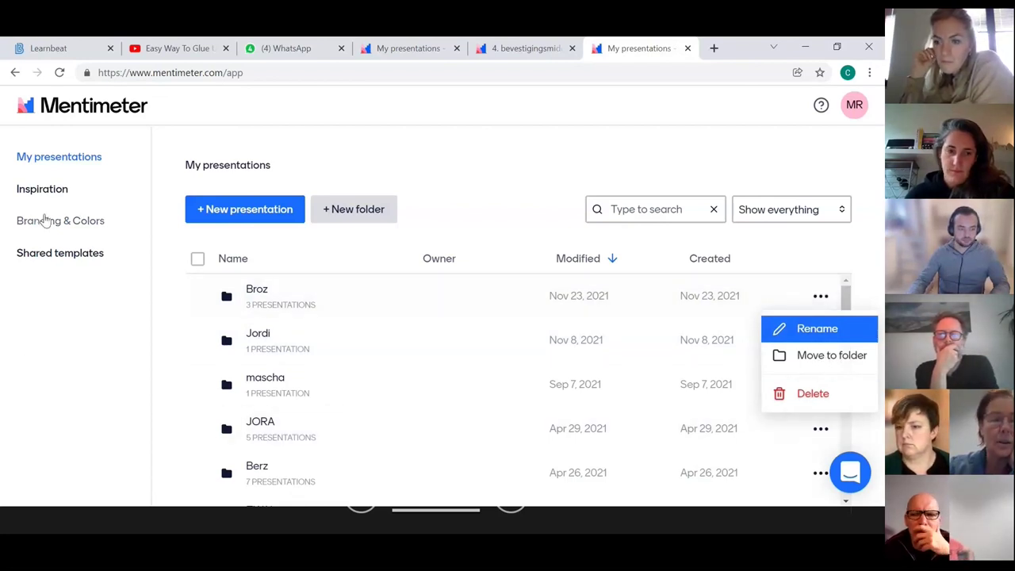
{"action": "scroll", "coordinate": [246, 367], "scroll_direction": "down", "scroll_amount": 4}
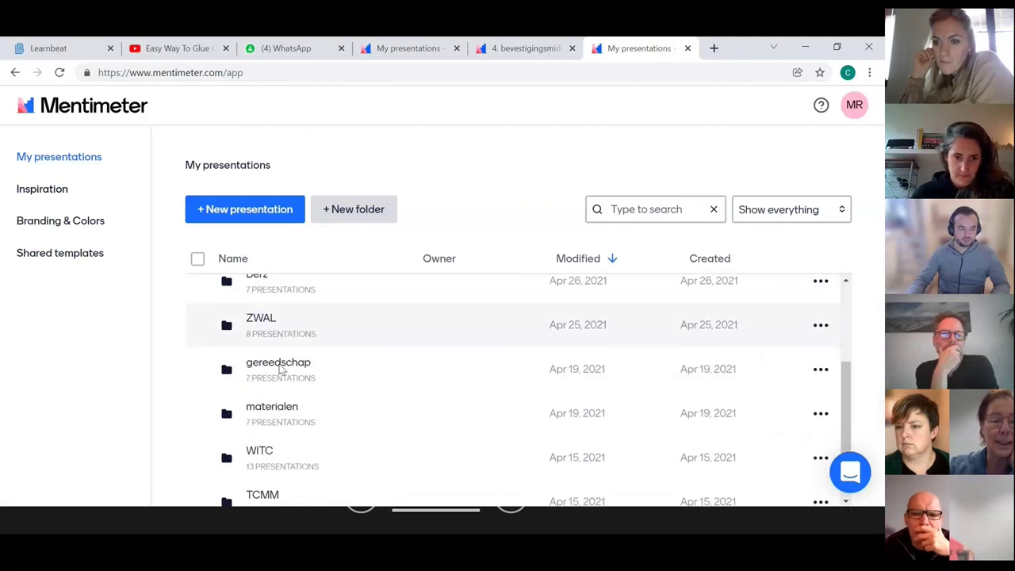
{"action": "left_click", "coordinate": [268, 378]}
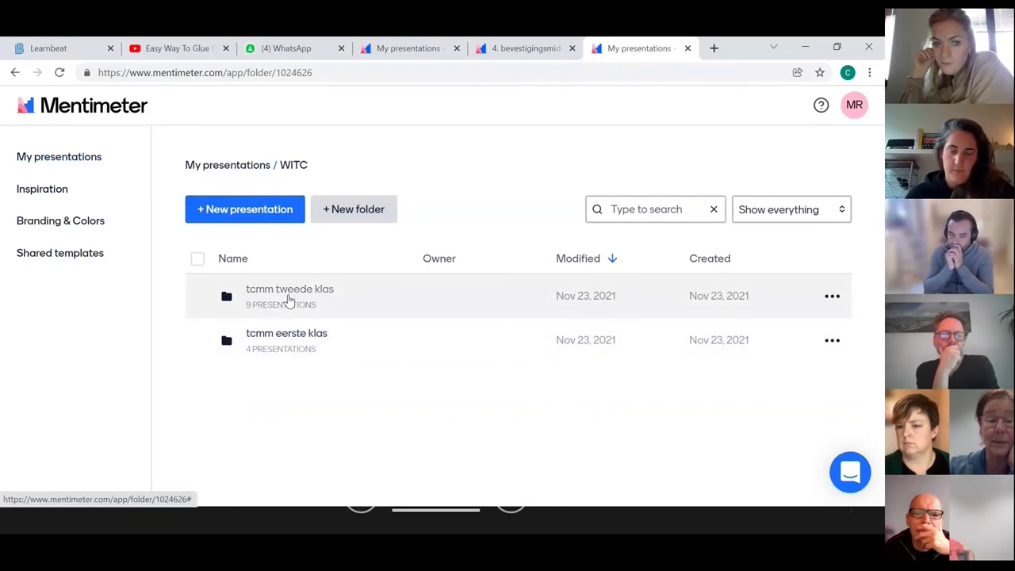
{"action": "left_click", "coordinate": [290, 297]}
{"action": "left_click", "coordinate": [287, 297]}
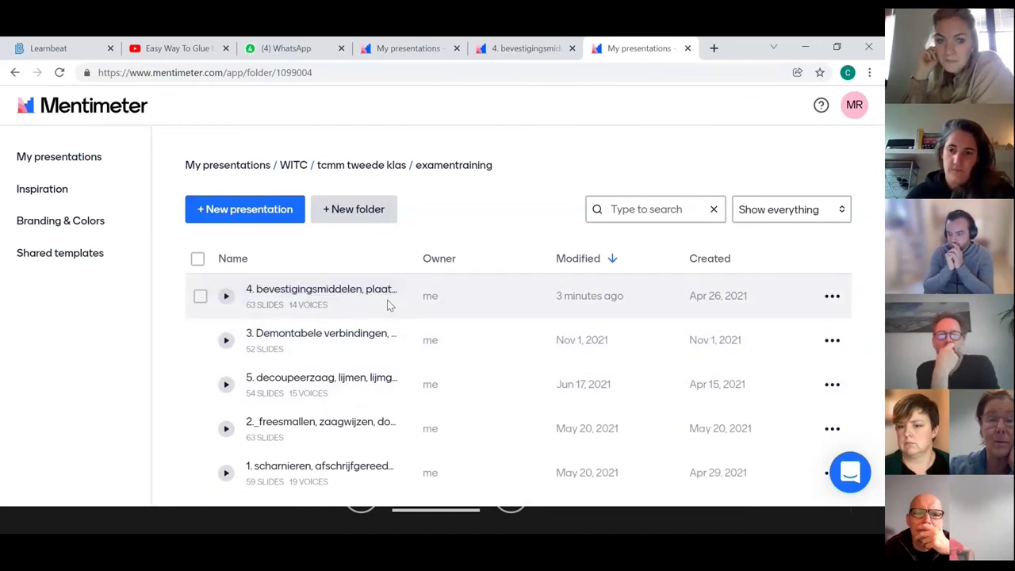
Step: Review the participation, presentation sharing and collaborator invitation options for the presentation "4. bevestigingsmiddelen"
{"action": "left_click", "coordinate": [829, 297]}
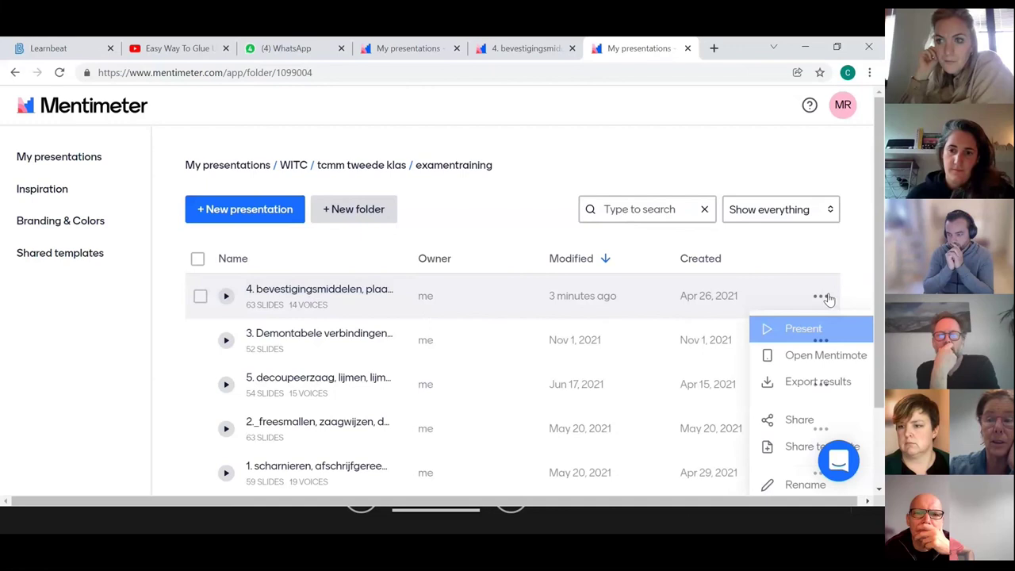
{"action": "scroll", "coordinate": [816, 341], "scroll_direction": "down", "scroll_amount": 1}
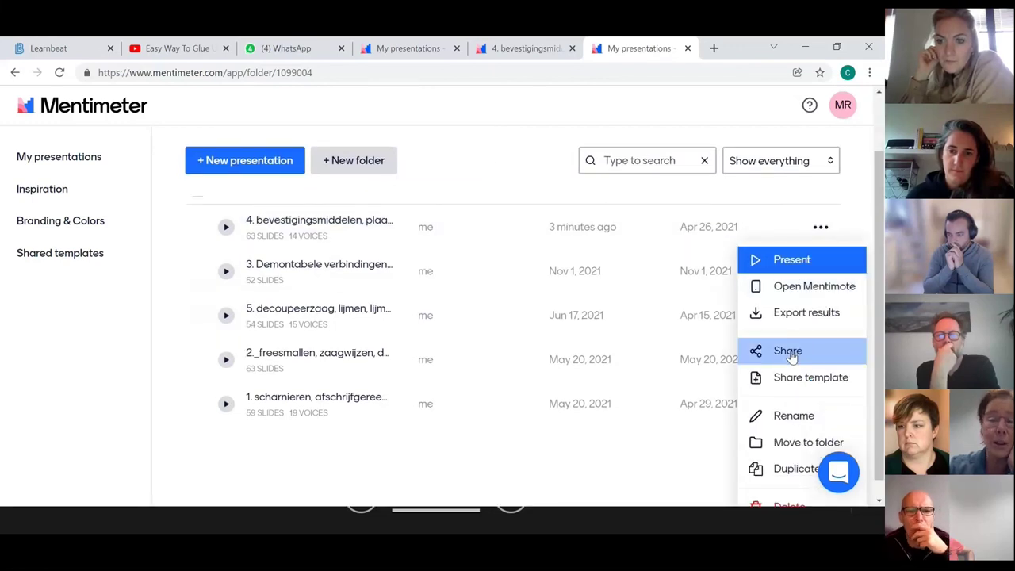
{"action": "scroll", "coordinate": [791, 357], "scroll_direction": "up", "scroll_amount": 1}
{"action": "left_click", "coordinate": [789, 420]}
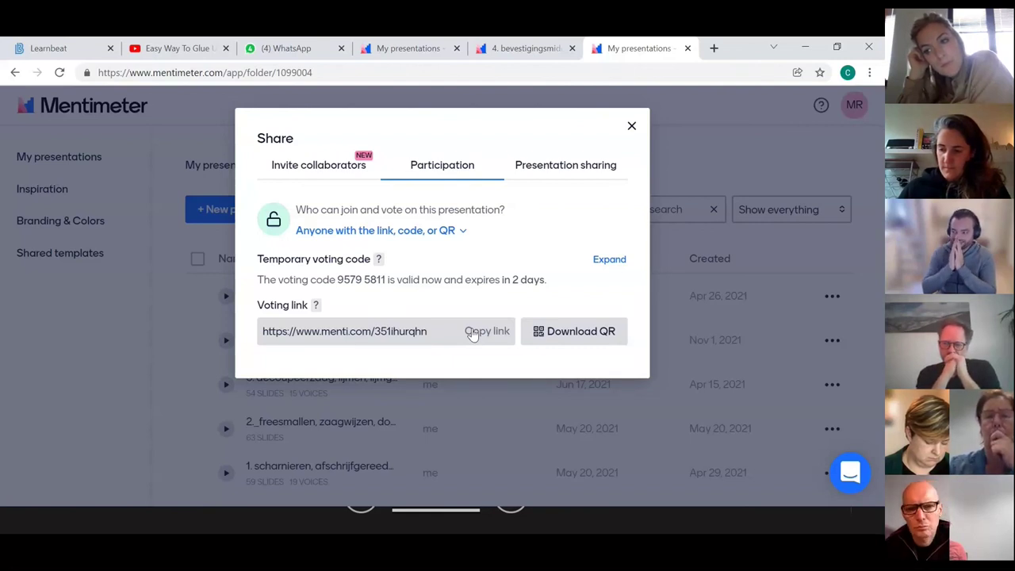
{"action": "left_click", "coordinate": [557, 169]}
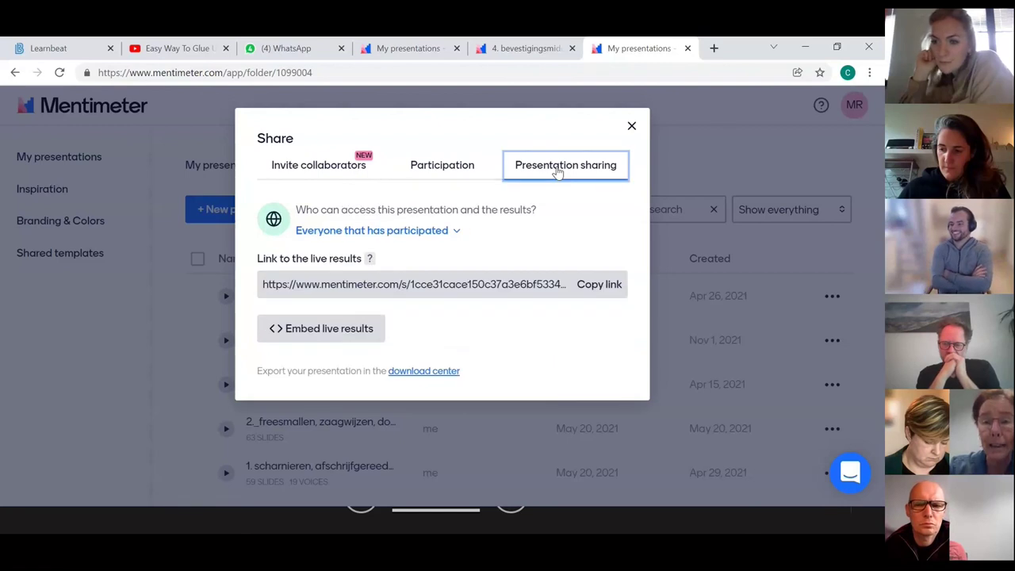
{"action": "left_click", "coordinate": [439, 173]}
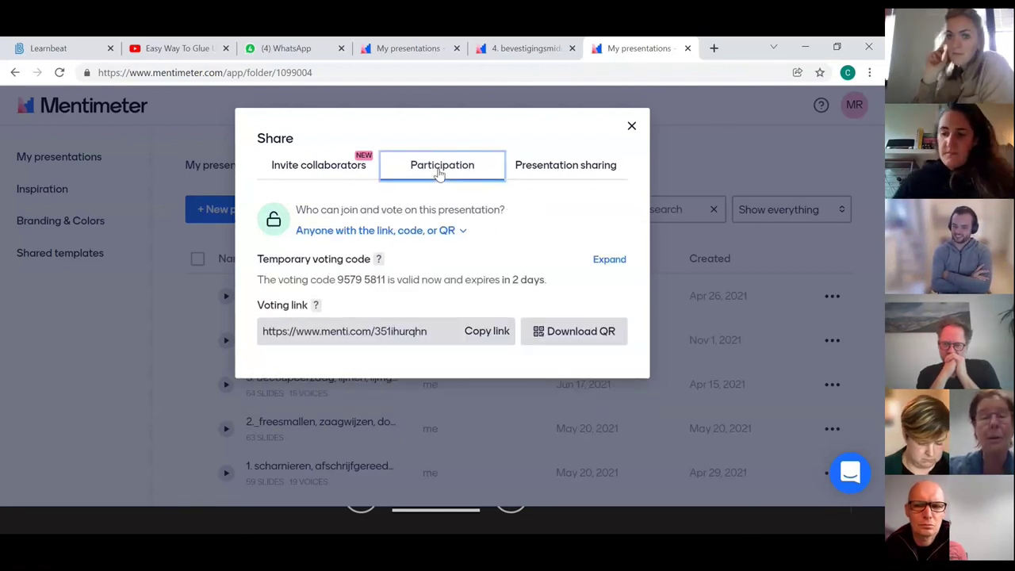
{"action": "left_click", "coordinate": [560, 169]}
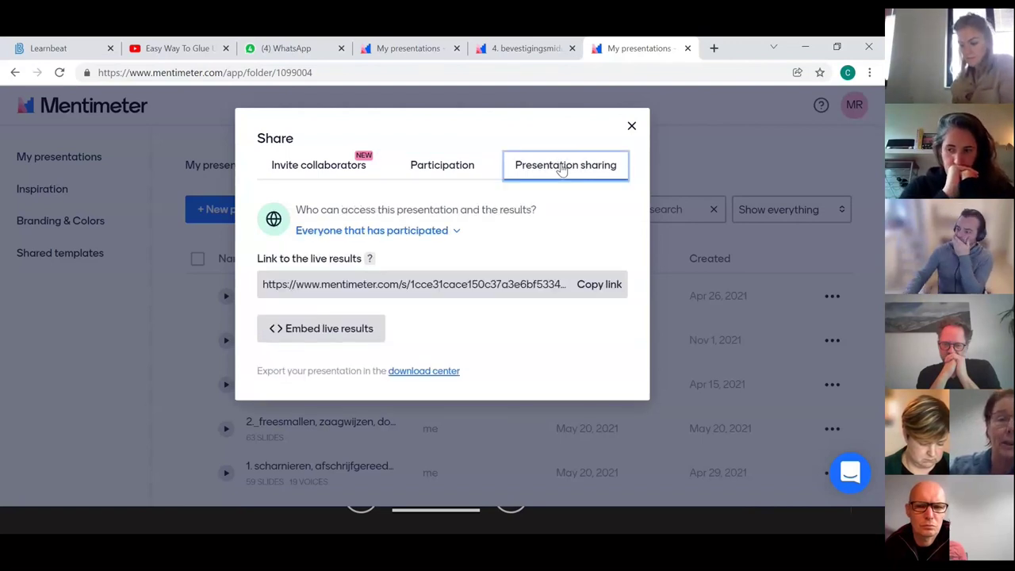
{"action": "left_click", "coordinate": [309, 172]}
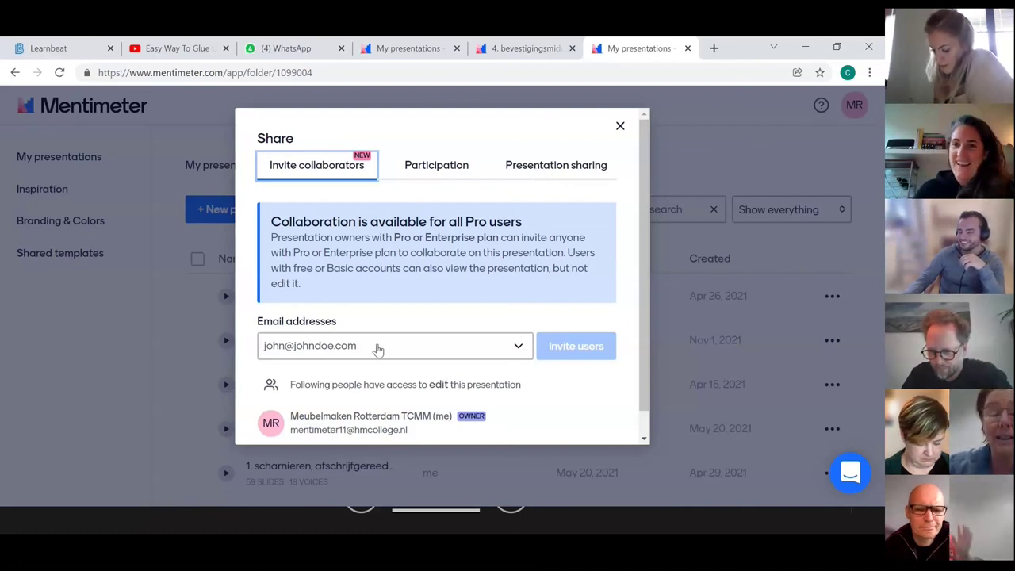
{"action": "left_click", "coordinate": [538, 171]}
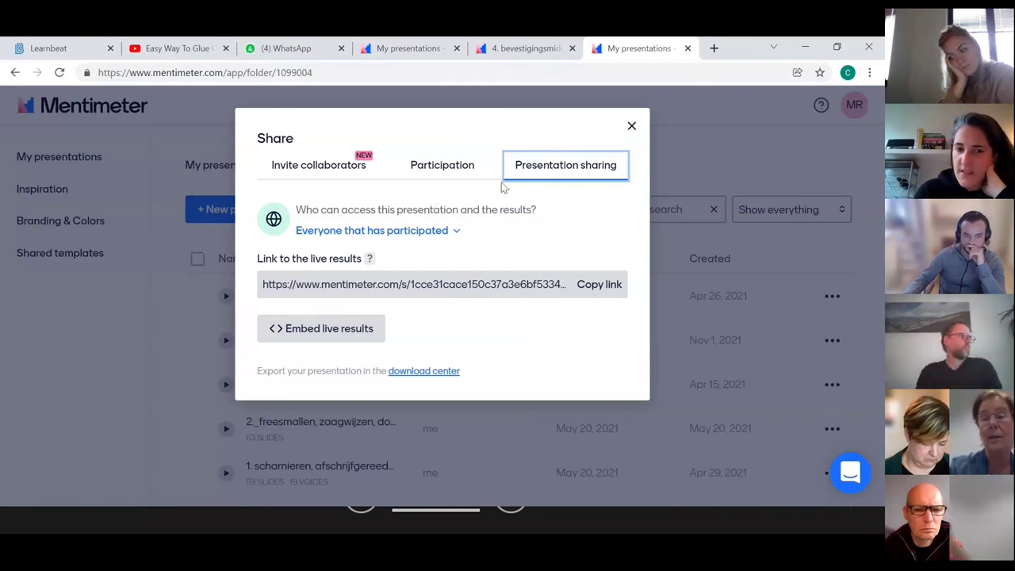
{"action": "left_click", "coordinate": [632, 127]}
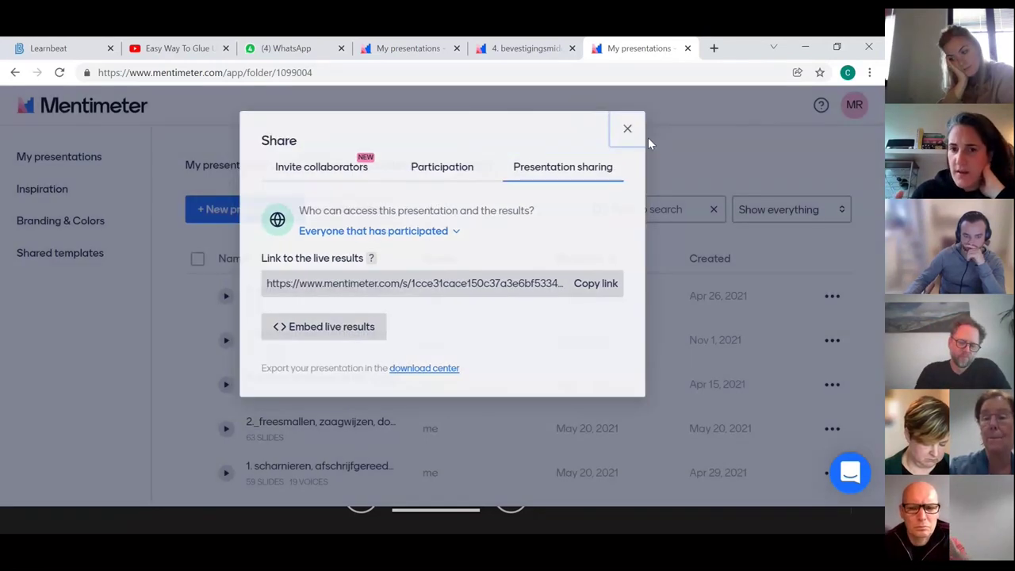
{"action": "left_click", "coordinate": [832, 297]}
{"action": "scroll", "coordinate": [833, 298], "scroll_direction": "down", "scroll_amount": 1}
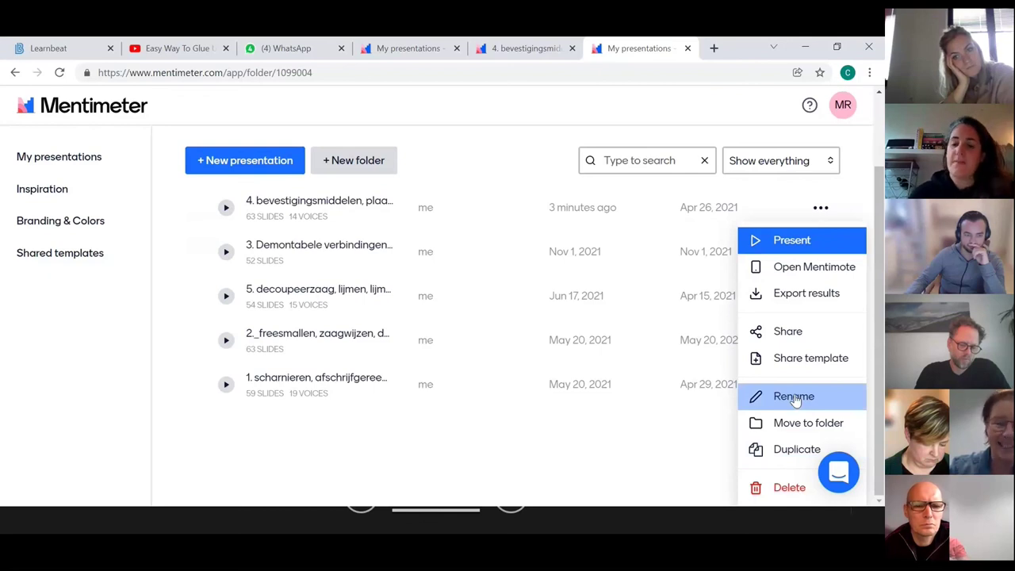
{"action": "left_click", "coordinate": [511, 339]}
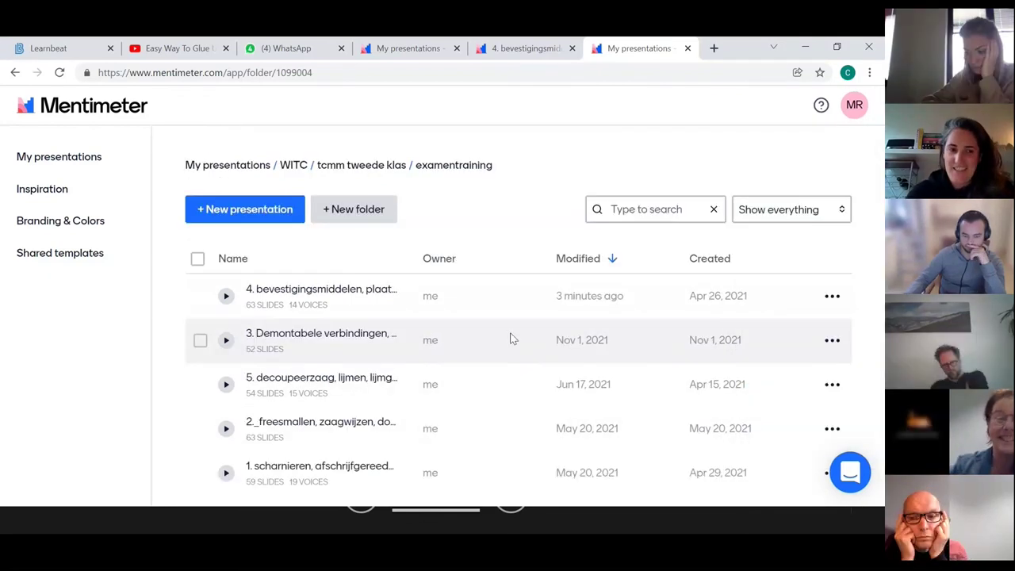